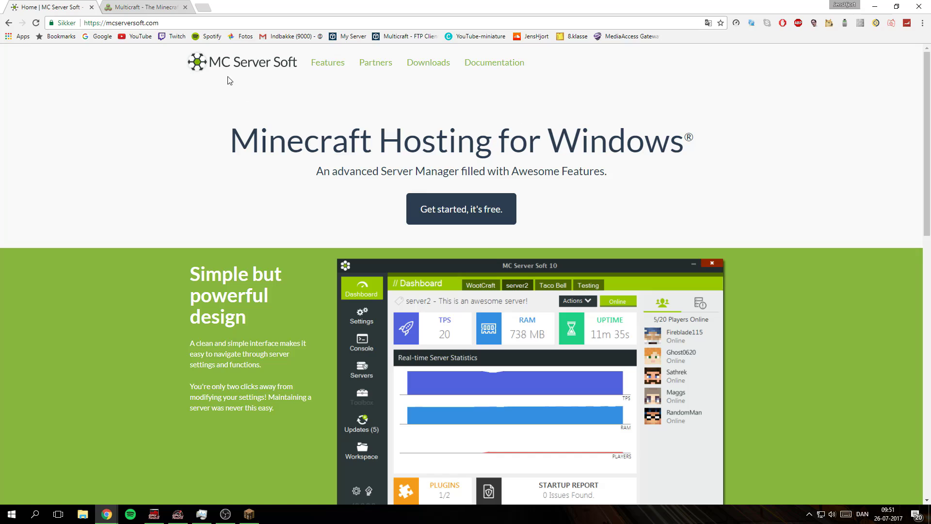
Step: Download MCSS v10.0.2.1 from the downloads page and save it as mcss.zip
left_click(468, 224)
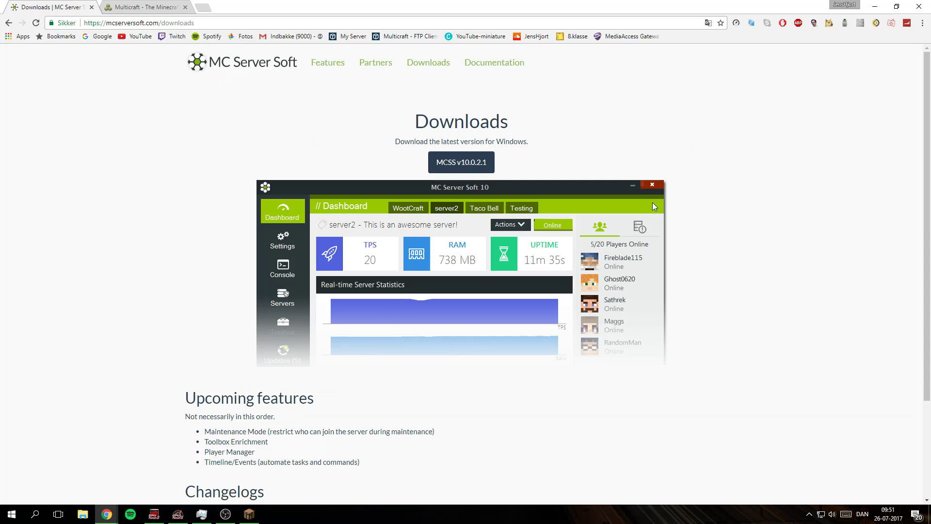
left_click(461, 162)
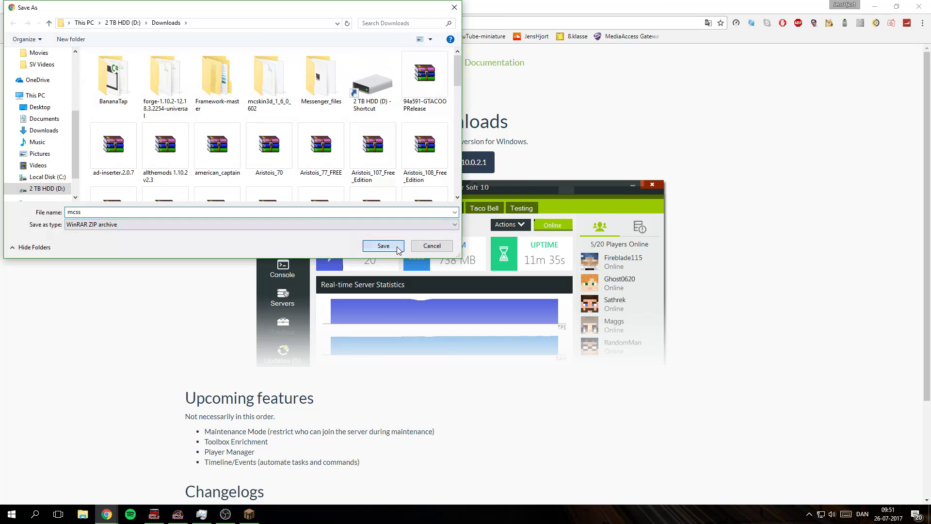
left_click(402, 244)
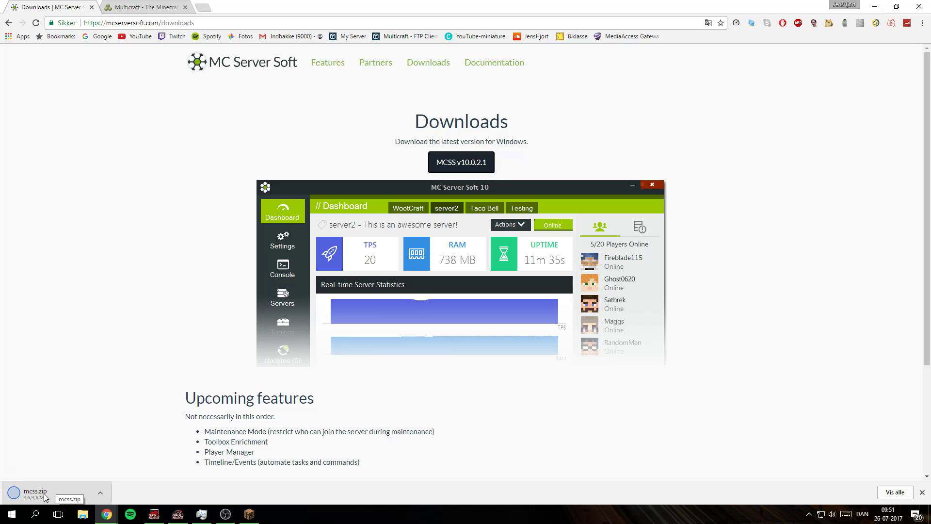
Step: Copy the downloaded mcss.zip from the download bar onto the Windows desktop
left_click_drag(49, 494, 85, 494)
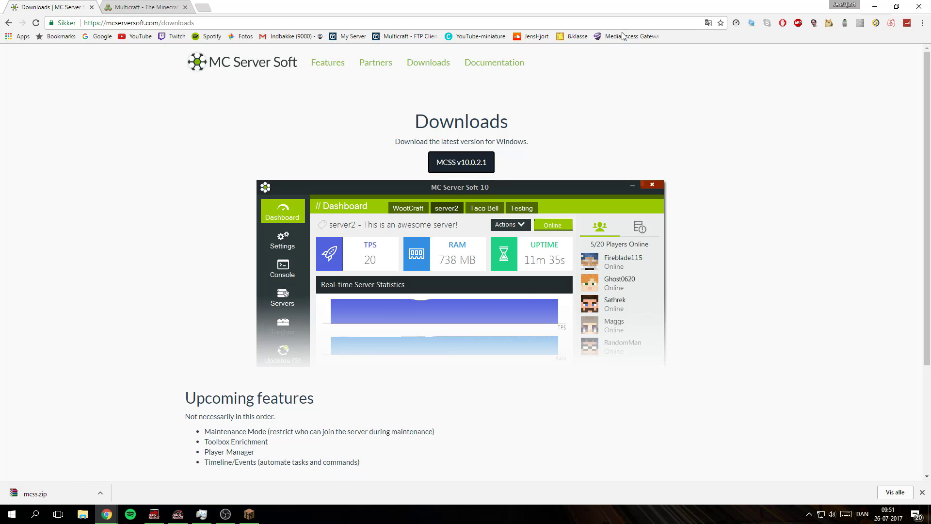
double_click(704, 5)
left_click_drag(177, 499, 18, 219)
double_click(758, 20)
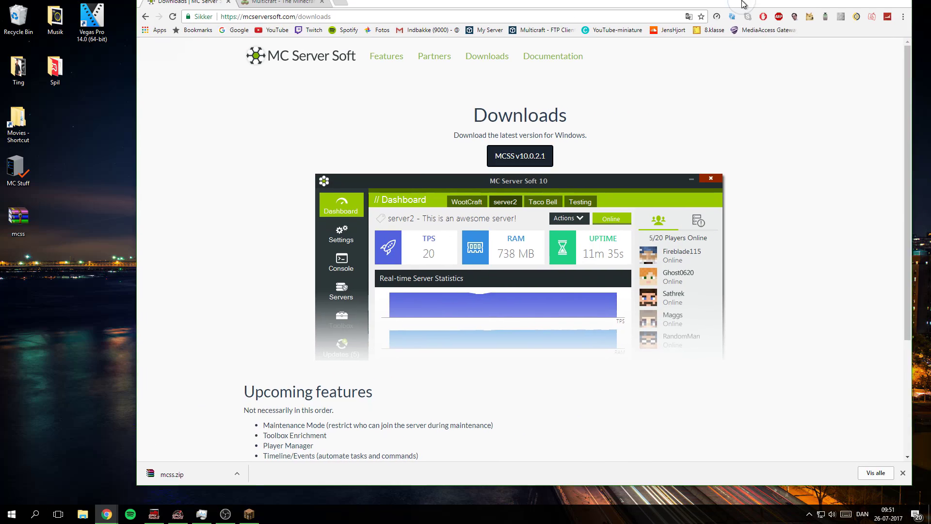
Step: Extract mcss.zip into an mcss folder and move the archive to the Recycle Bin
left_click(861, 6)
right_click(16, 222)
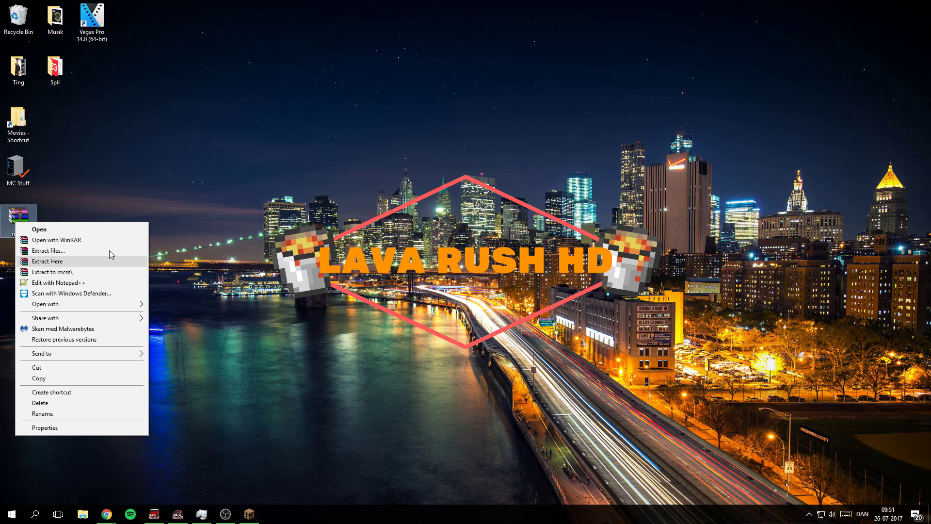
left_click(87, 273)
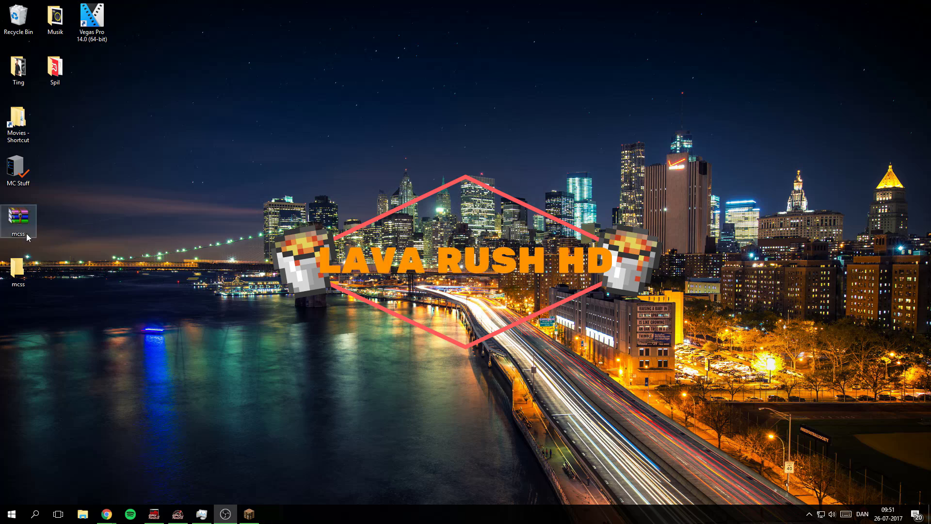
left_click_drag(28, 231, 19, 18)
Step: Open the mcss folder and run mcss past the SmartScreen warning with Run anyway
left_click_drag(22, 264, 27, 218)
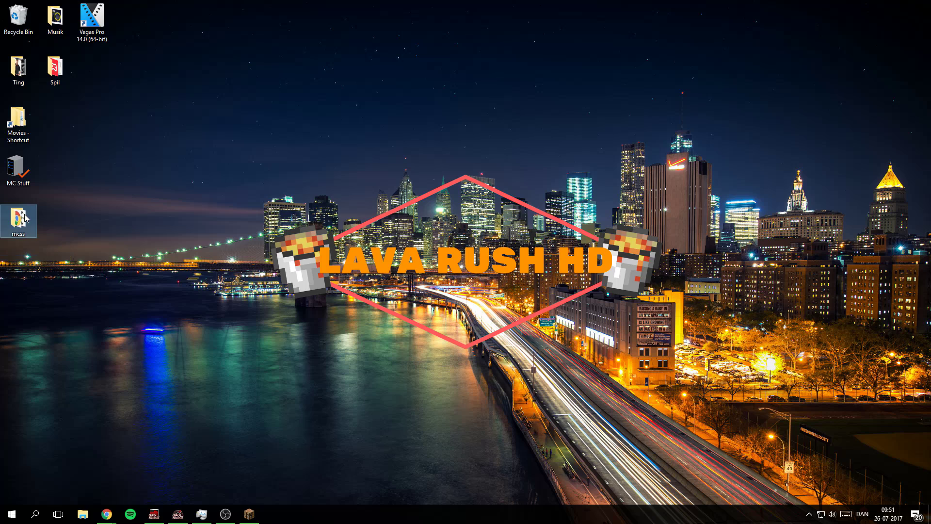
double_click(26, 218)
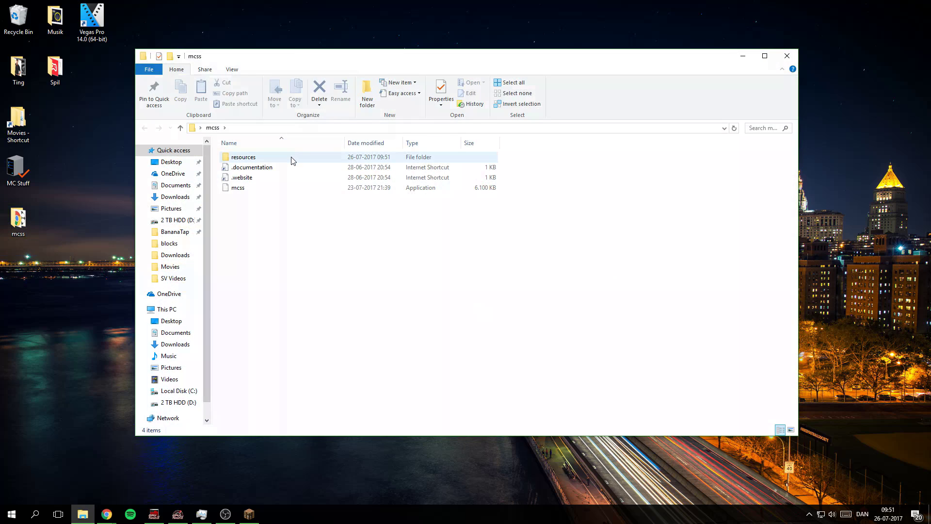
double_click(274, 190)
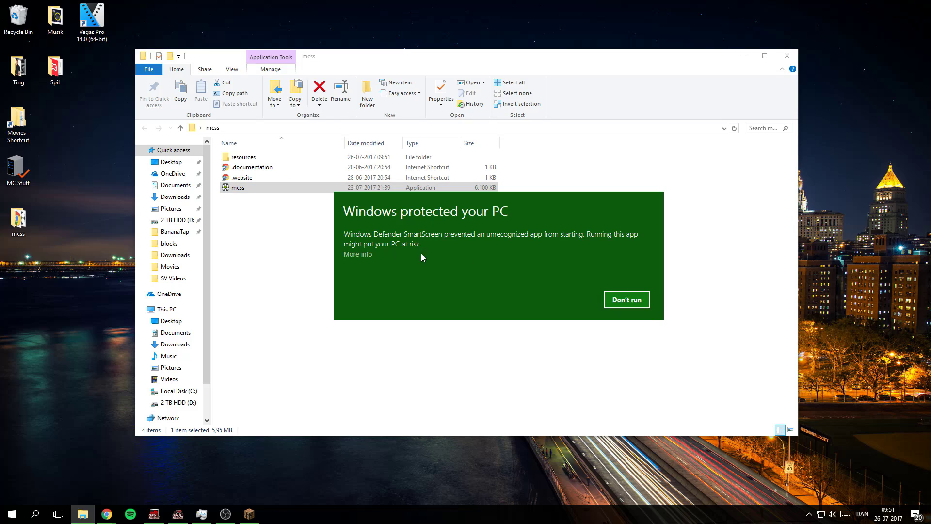
left_click(359, 255)
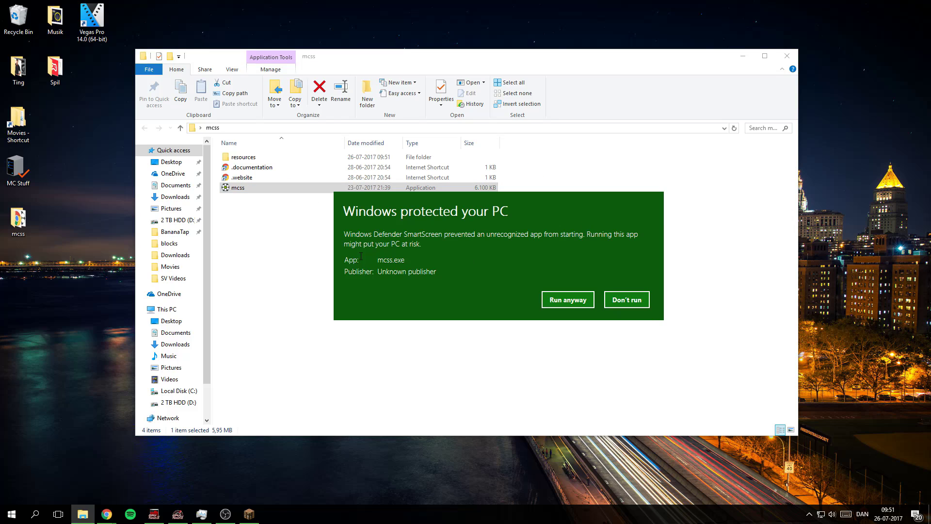
left_click(569, 299)
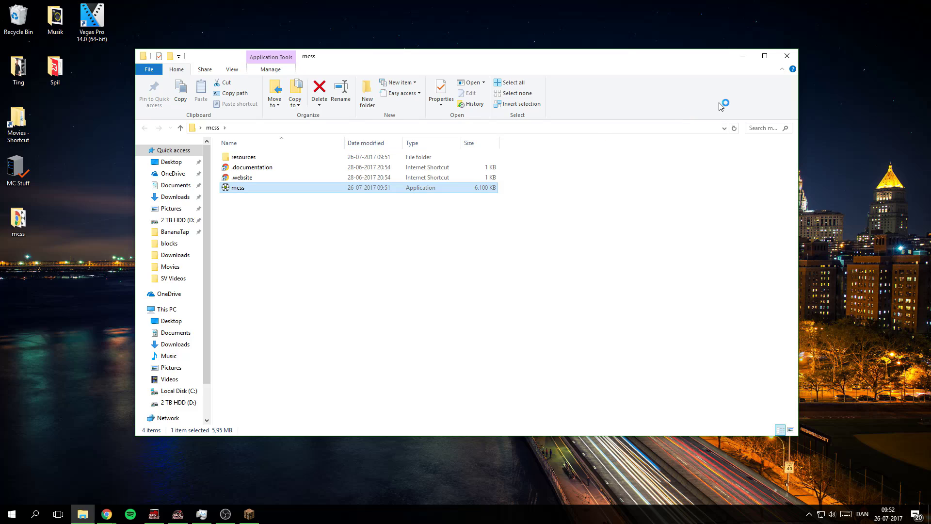
Step: Accept the MC Server Soft Terms of Use and Privacy Policy and continue
left_click(743, 55)
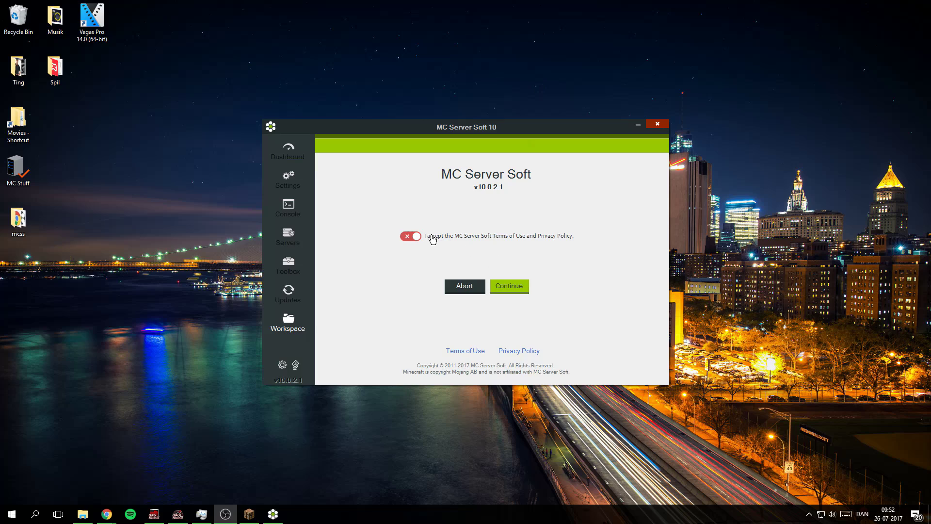
left_click(411, 238)
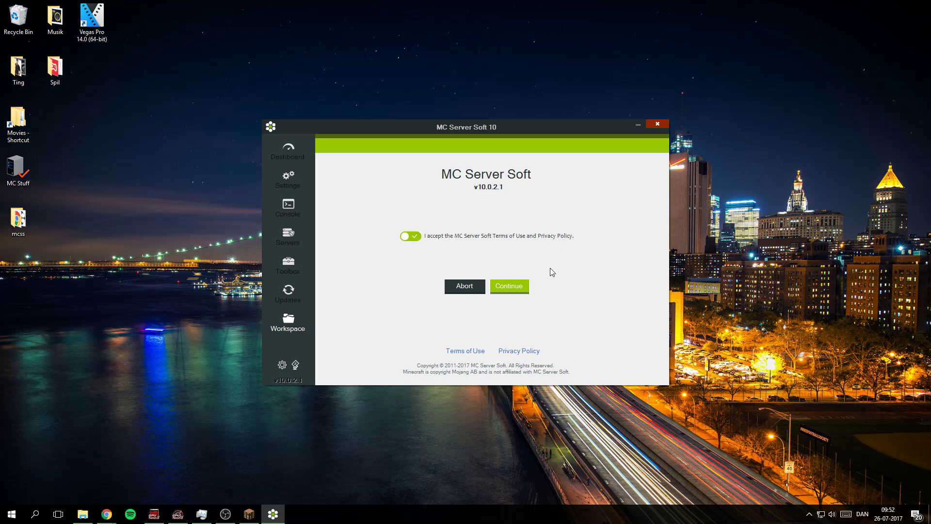
left_click(518, 294)
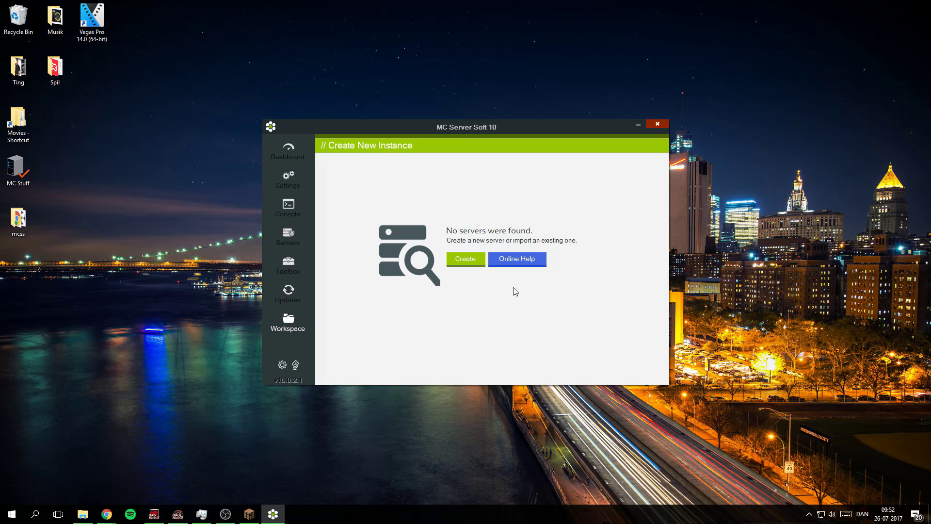
Step: Create a new instance with Spigot as the server type and proceed to details
left_click(464, 263)
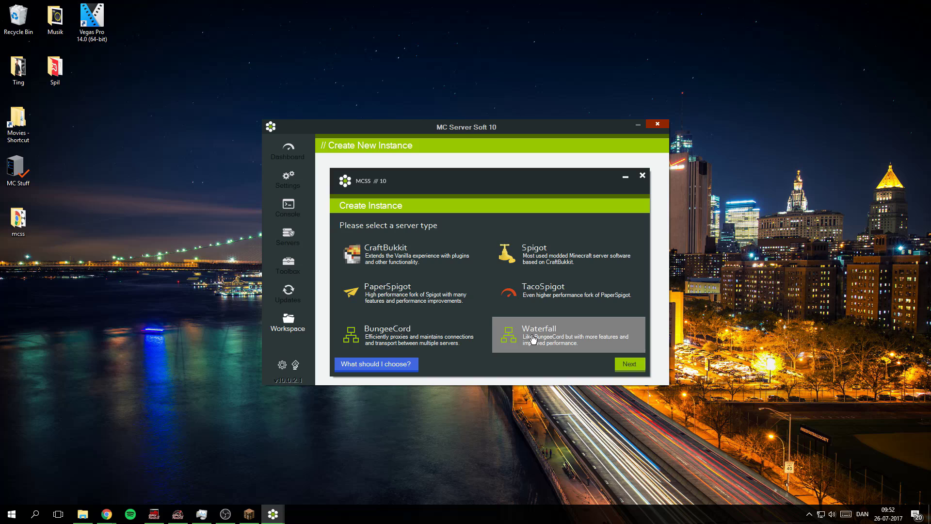
left_click(546, 255)
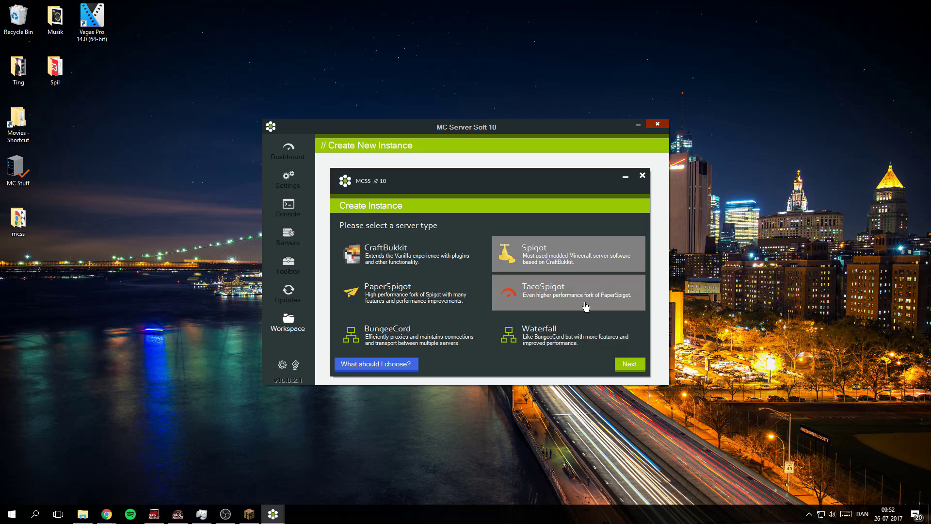
left_click(630, 364)
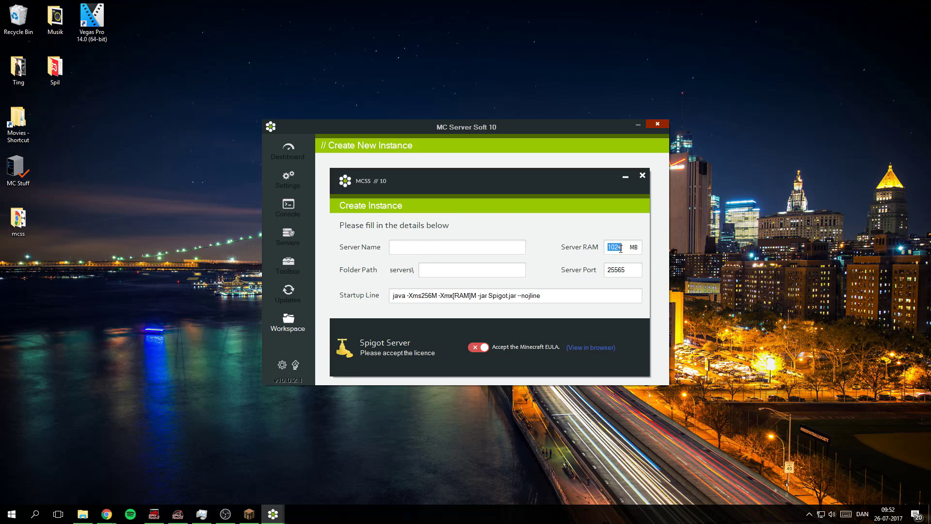
Step: Name the server 'Mcss test', accept the EULA, pick the MC 1.12 Spigot build, and create it
left_click(445, 248)
type("Mcss test")
left_click(483, 348)
left_click(481, 338)
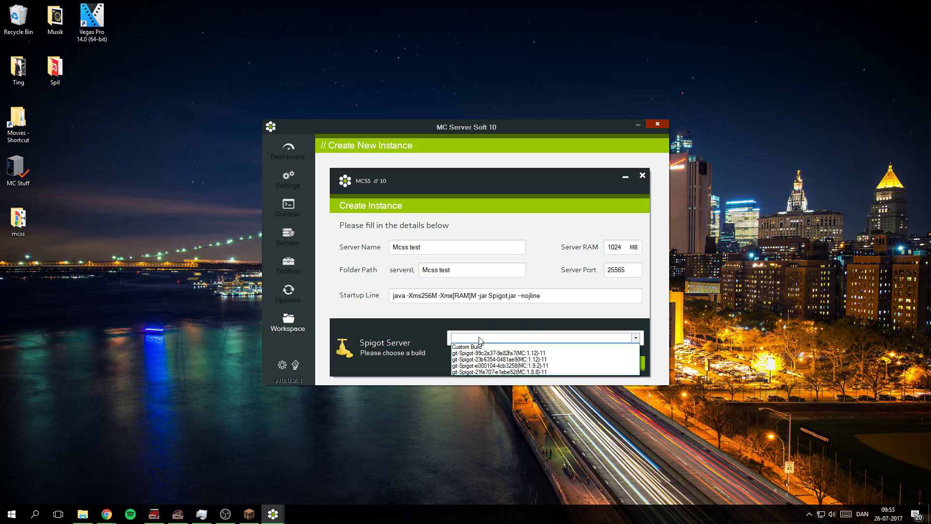
left_click(543, 354)
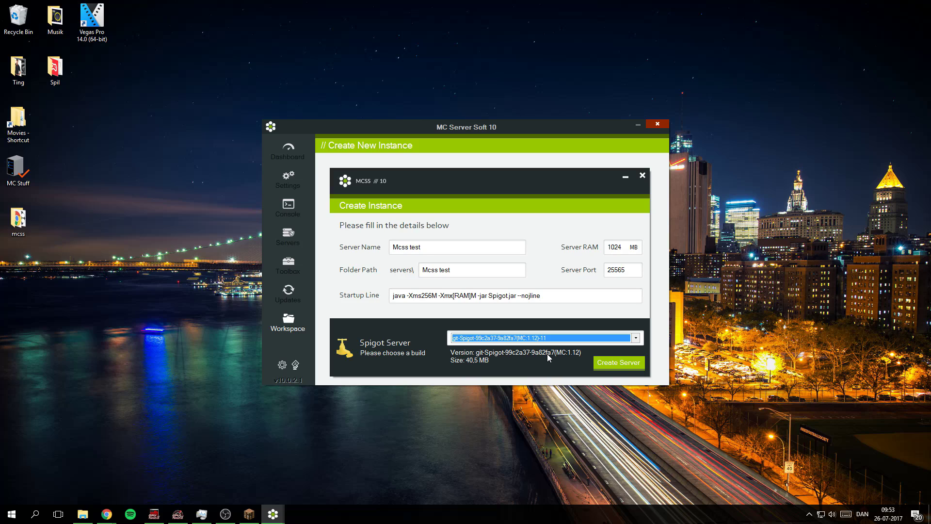
left_click(620, 367)
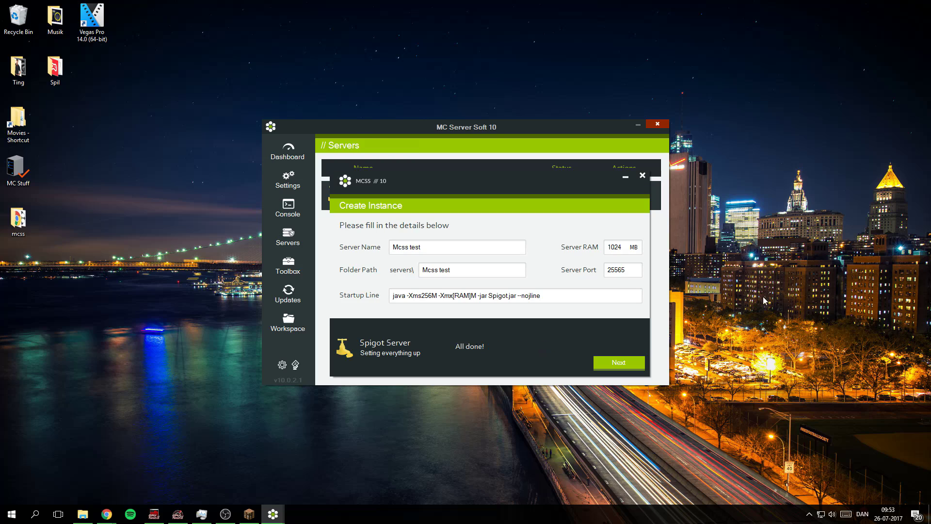
Step: Finish the Create Instance wizard and open the Mcss test server folder
left_click(623, 365)
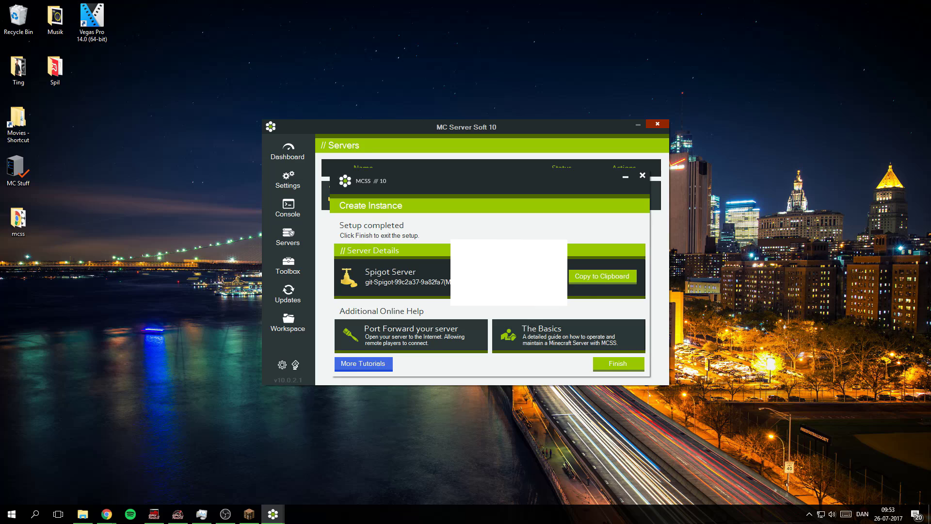
left_click(631, 370)
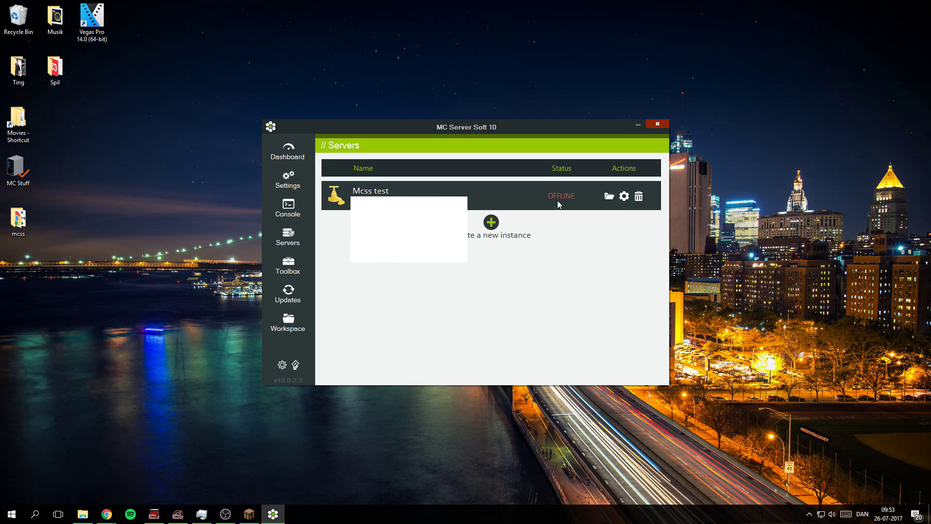
left_click(609, 197)
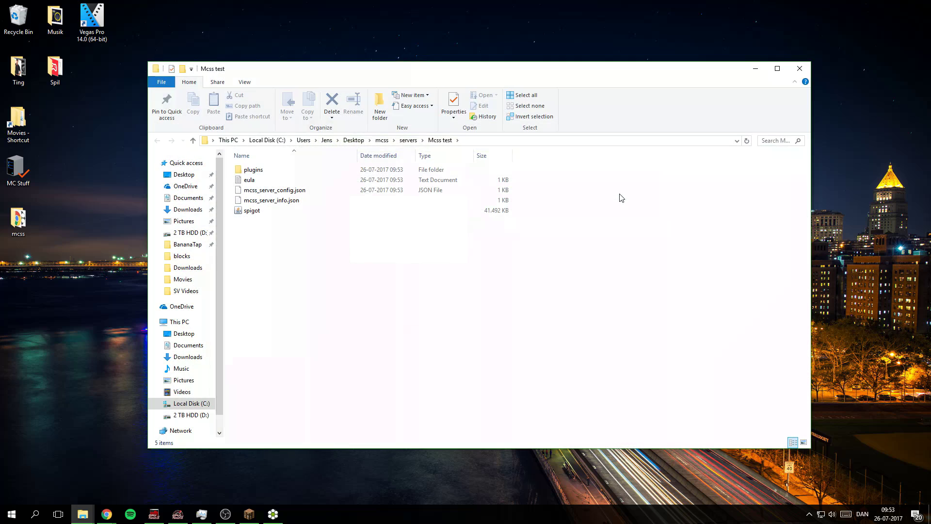
Step: Close the Mcss test folder window and open the server's Settings page
left_click(798, 70)
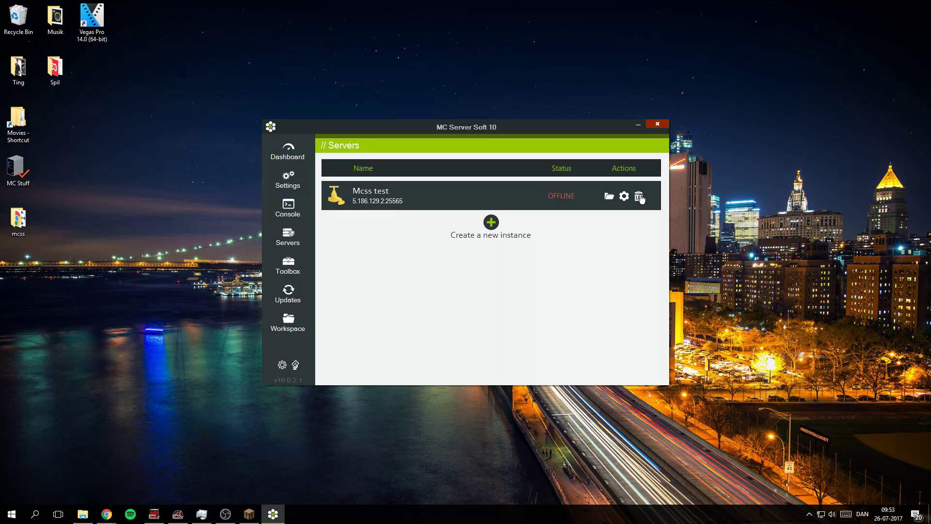
left_click(609, 198)
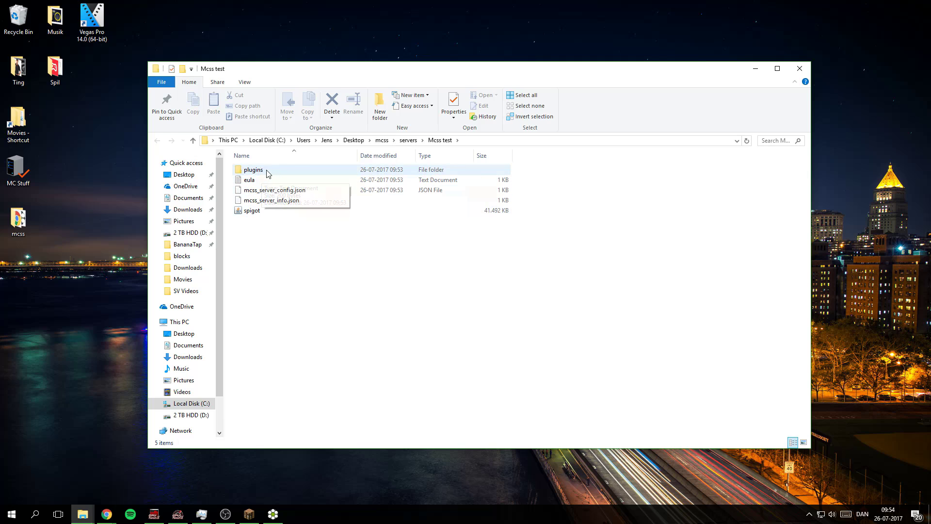
left_click(799, 68)
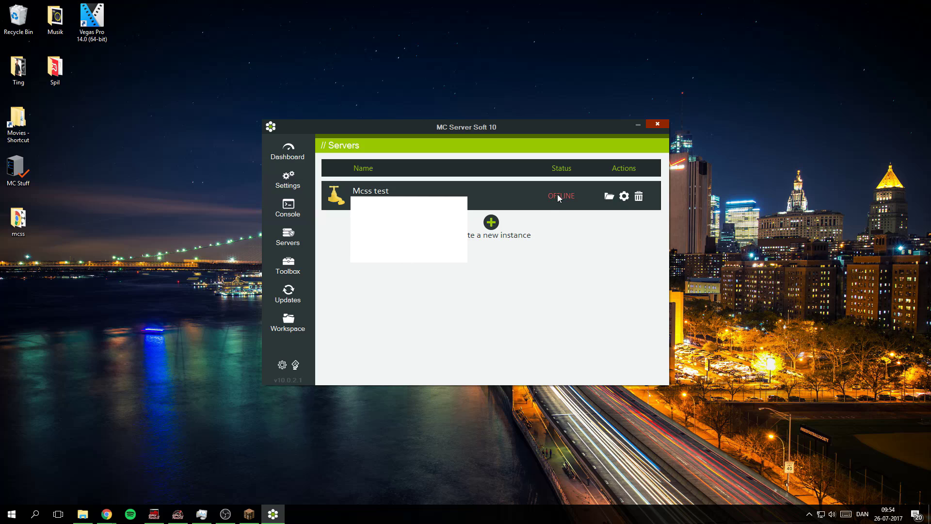
left_click(287, 176)
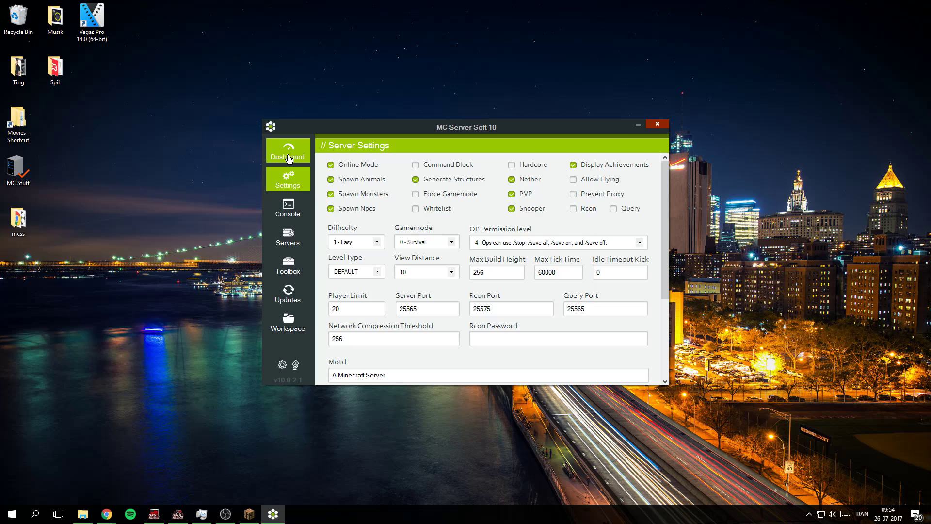
Step: Set View Distance to 13 and replace the Motd with 'TEST XD'
scroll(421, 212, "down", 5)
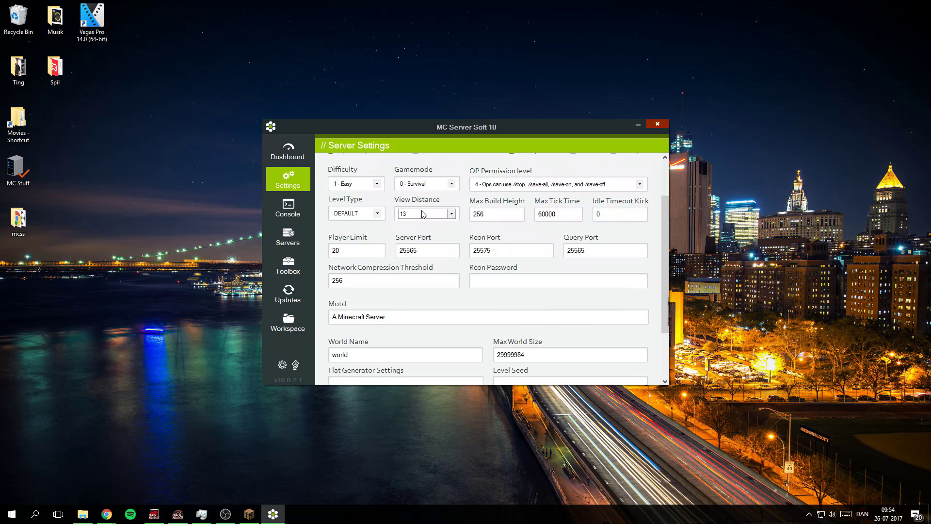
left_click_drag(387, 317, 219, 328)
key("BackSpace")
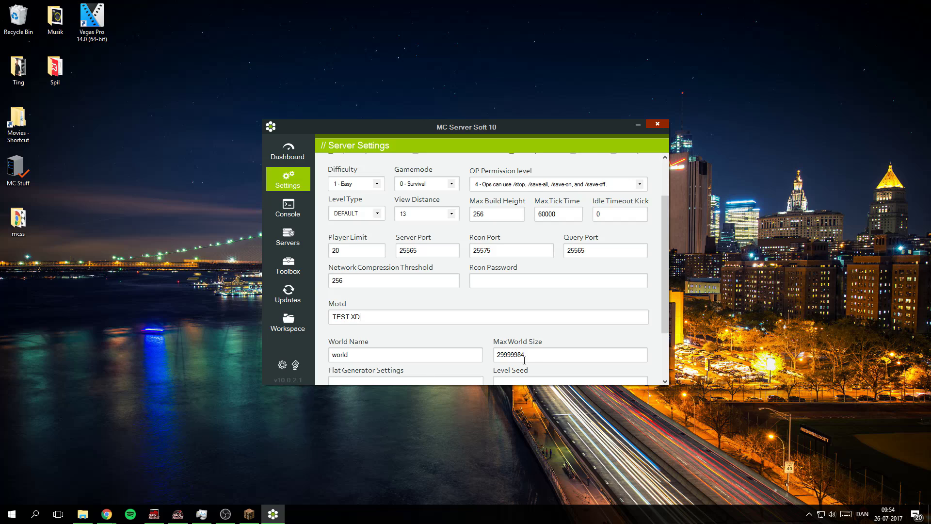
scroll(543, 340, "down", 2)
scroll(543, 339, "up", 3)
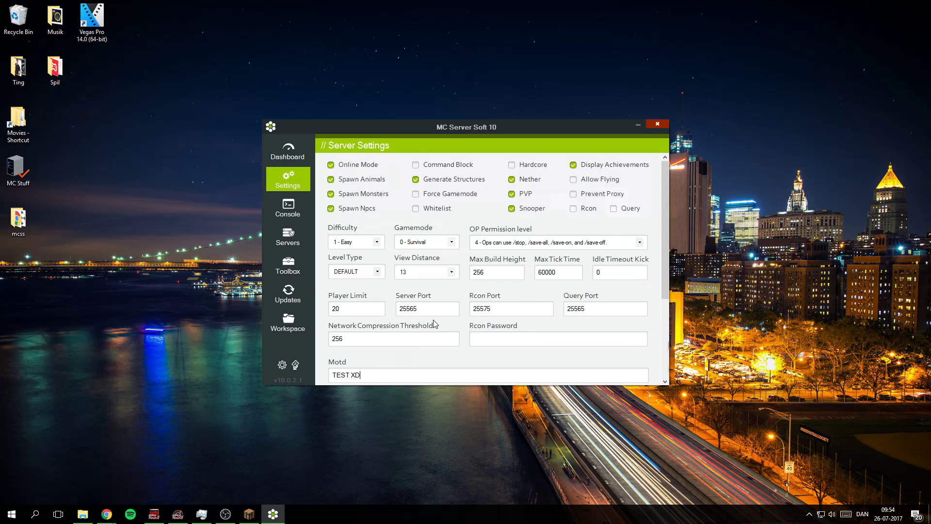
Step: Look over the Mcss test console, dashboard and workspace folder
left_click(295, 210)
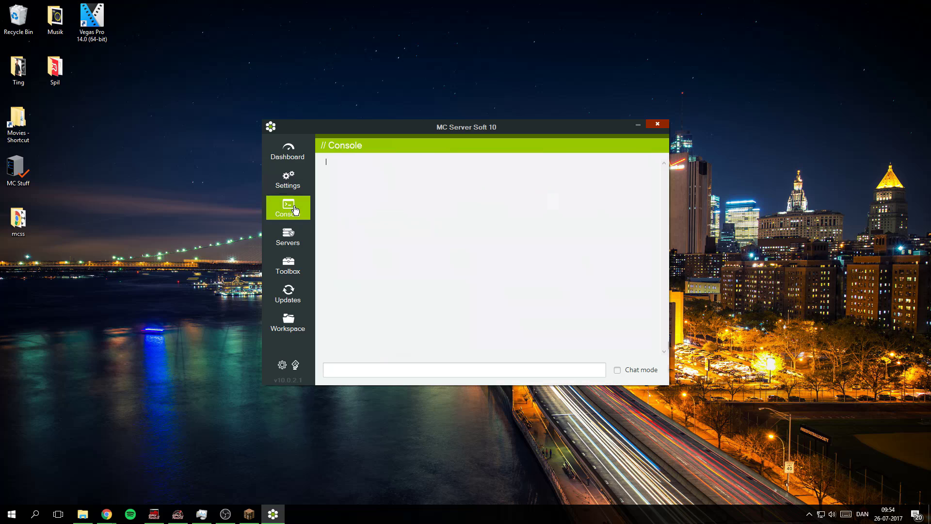
left_click(287, 154)
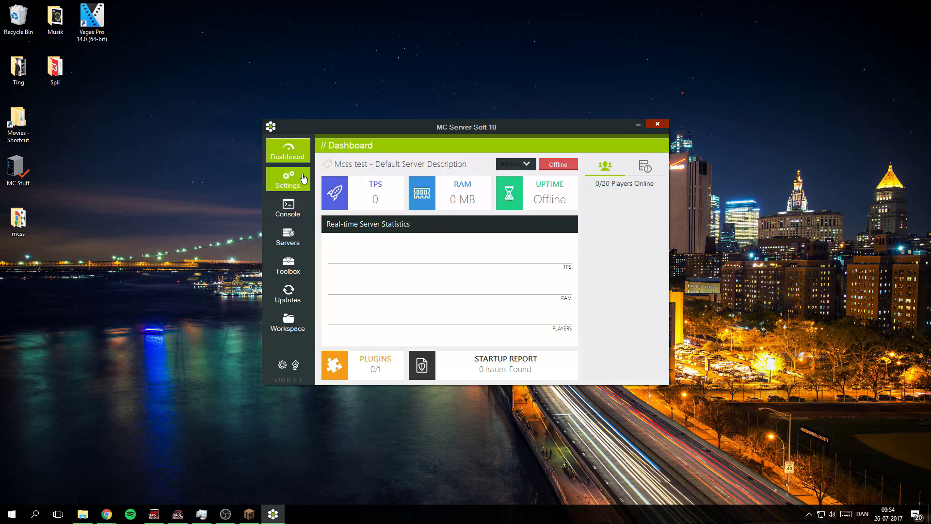
left_click(301, 327)
left_click(803, 67)
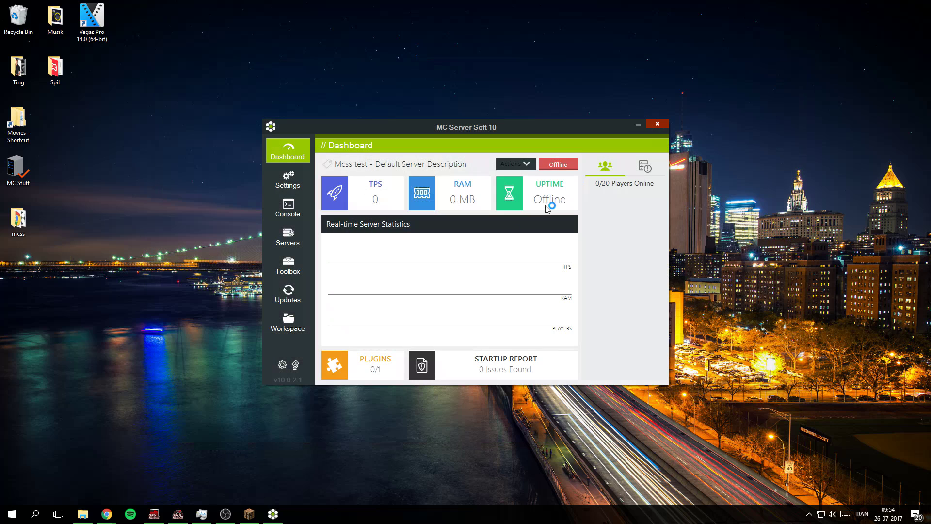
Step: Start the Mcss test server from the Dashboard and watch its startup log
left_click(293, 236)
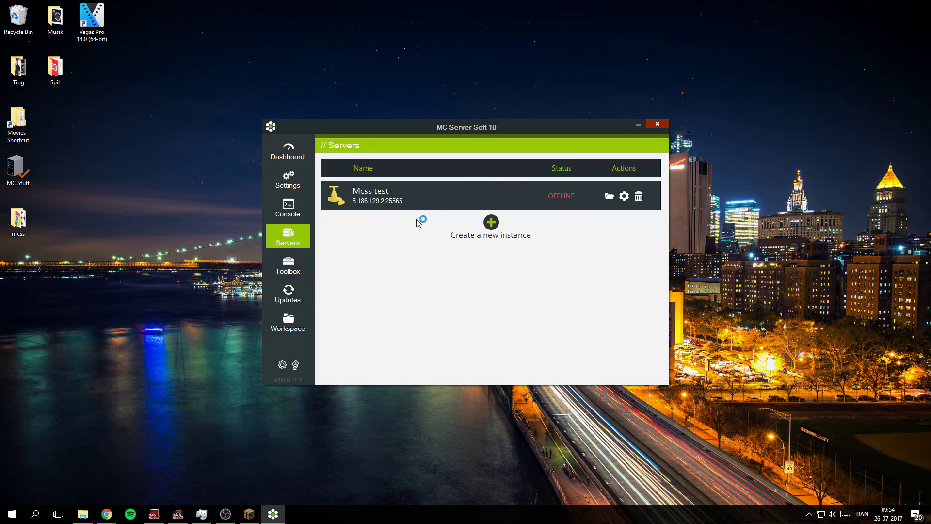
left_click(288, 156)
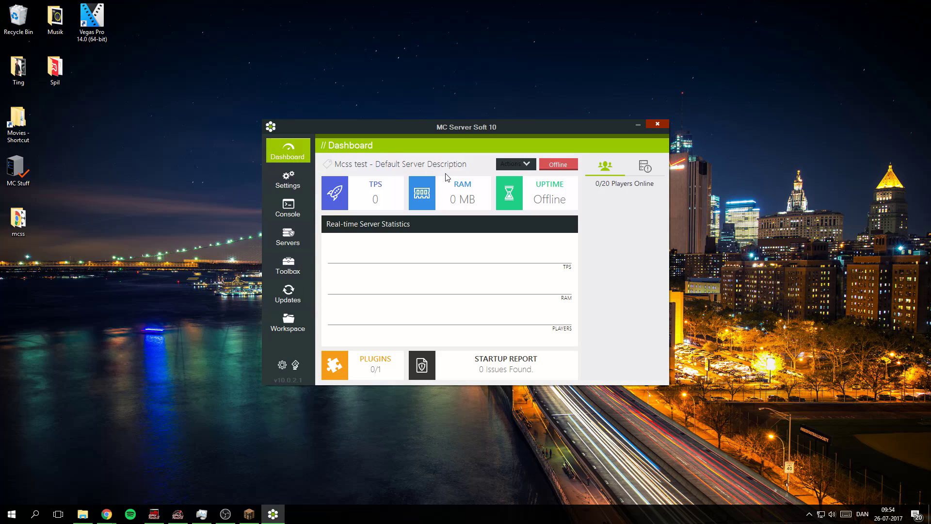
left_click(546, 165)
left_click(289, 208)
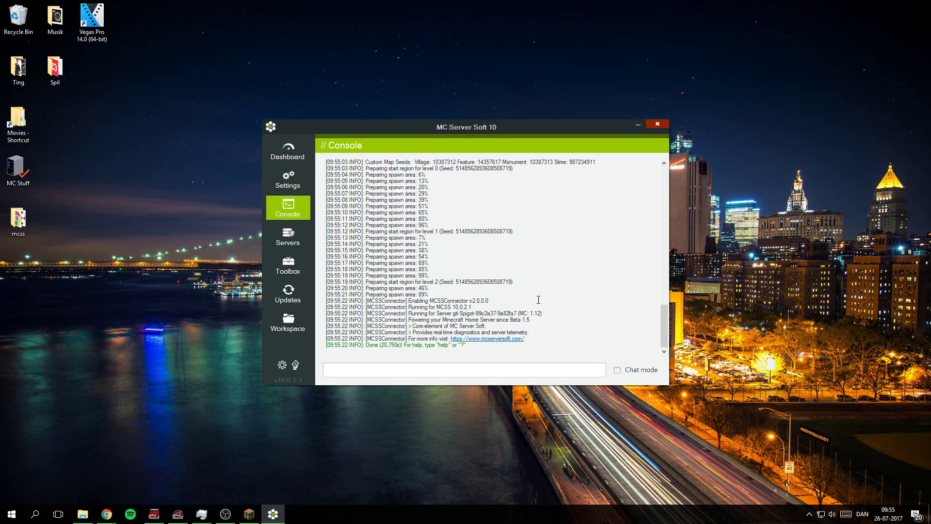
Step: Check Mcss test at 20 TPS, view its details and players, then minimise MC Server Soft
left_click(288, 151)
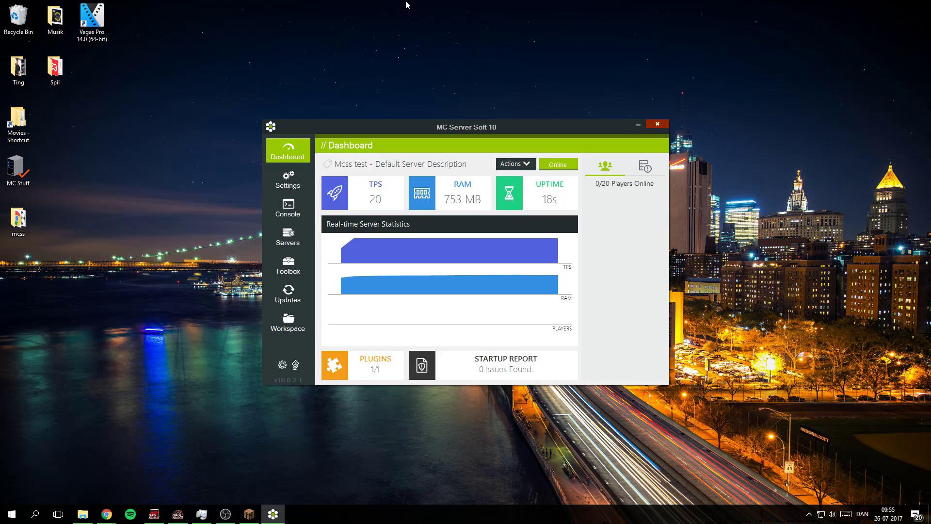
left_click(647, 169)
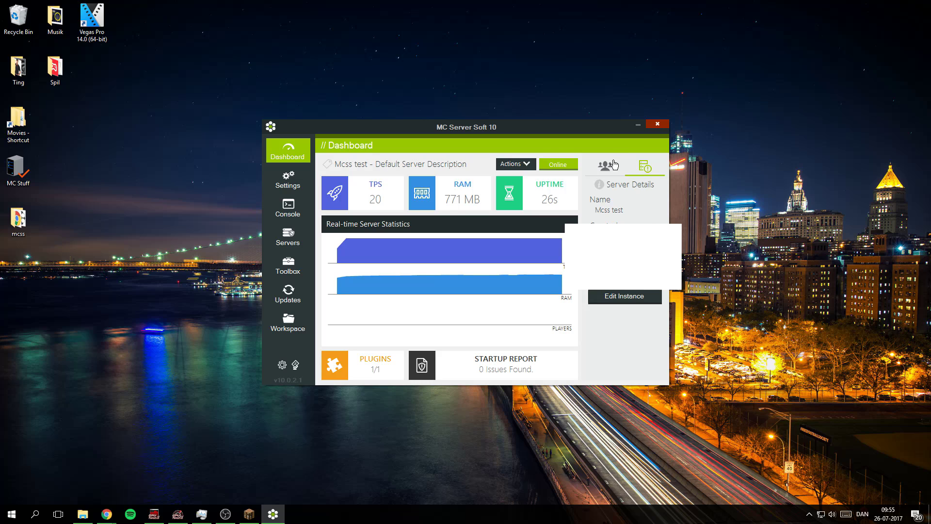
left_click(614, 165)
left_click(635, 125)
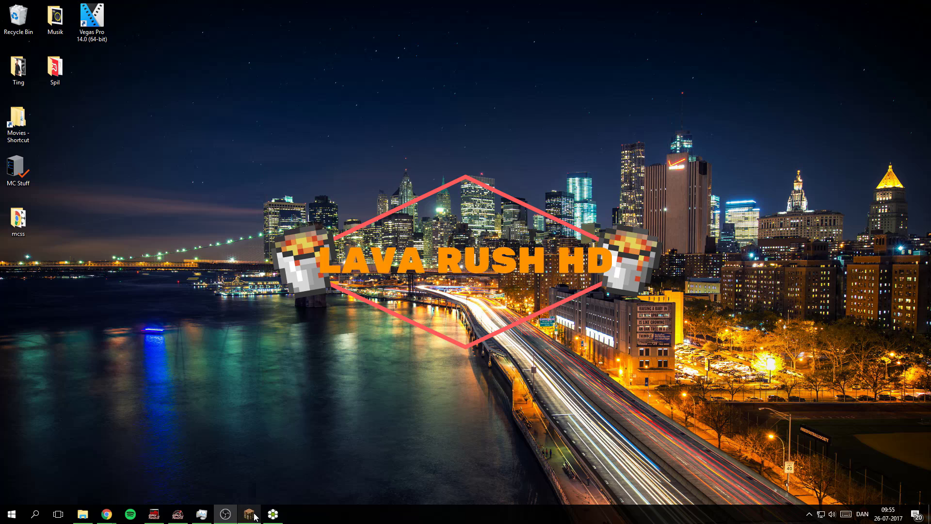
Step: Bring Minecraft back, open Multiplayer and join the TEST XD server (0/20) from the list
mouse_move(253, 516)
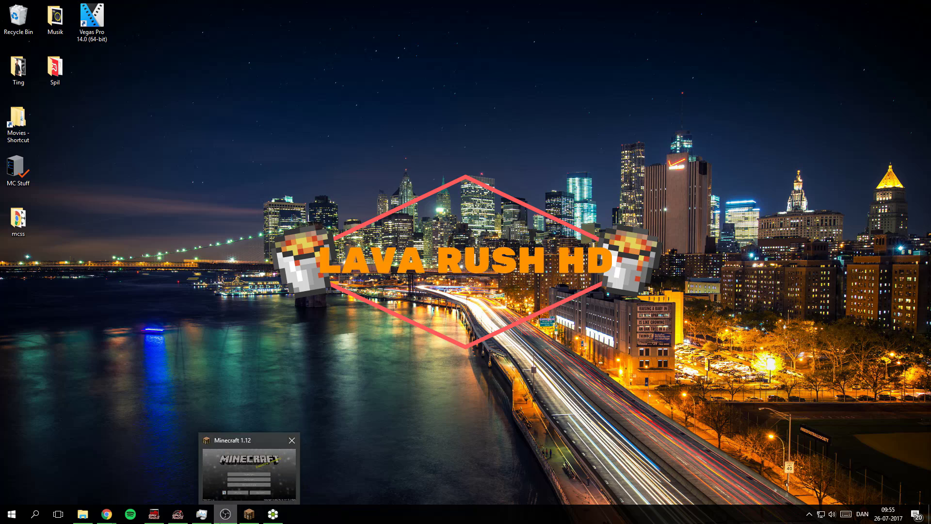
left_click(249, 468)
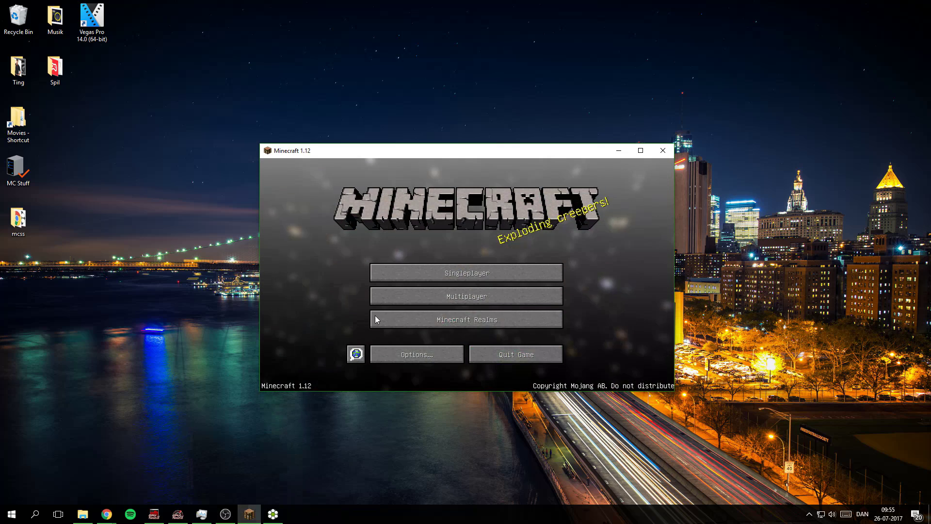
left_click(528, 295)
scroll(542, 268, "down", 2)
scroll(541, 265, "down", 2)
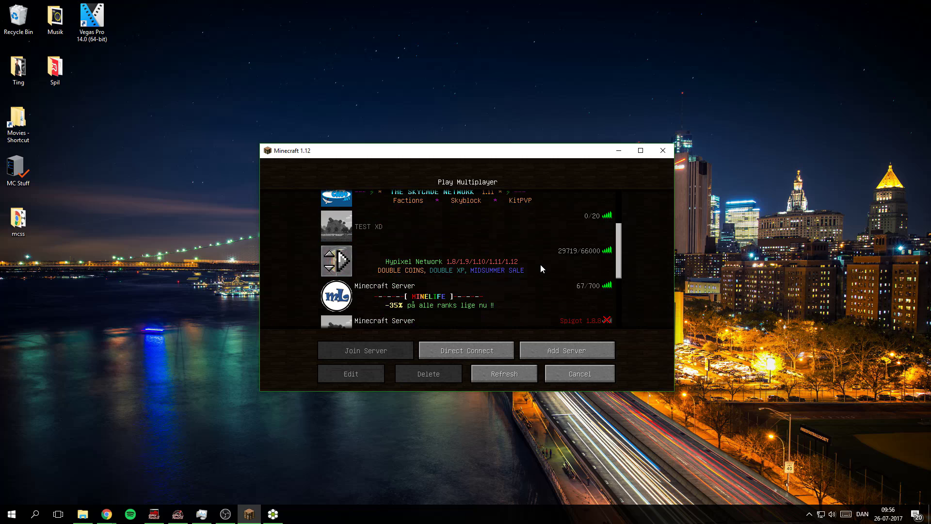
scroll(374, 235, "down", 4)
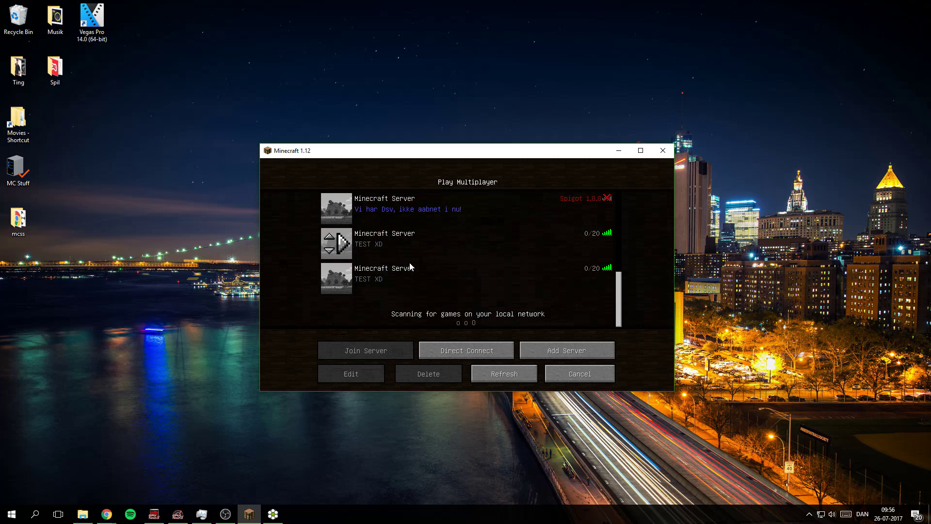
scroll(490, 319, "up", 5)
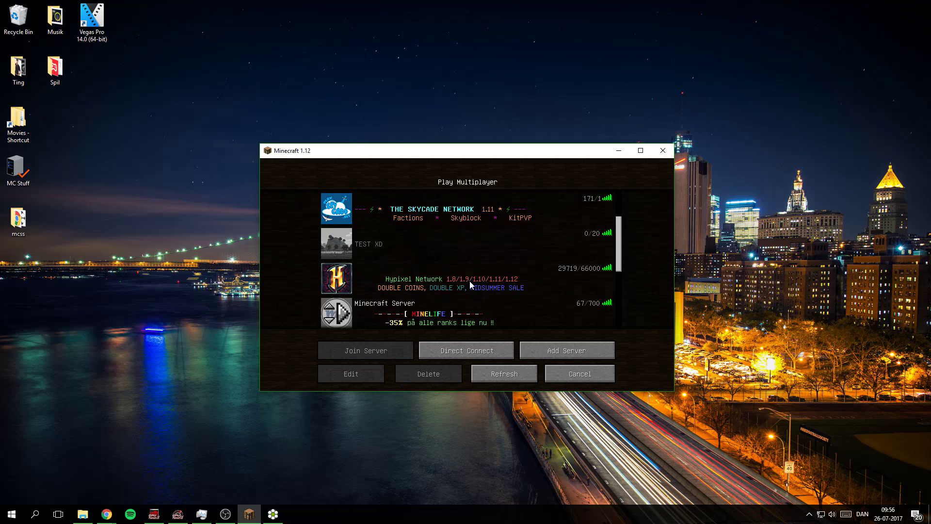
double_click(419, 241)
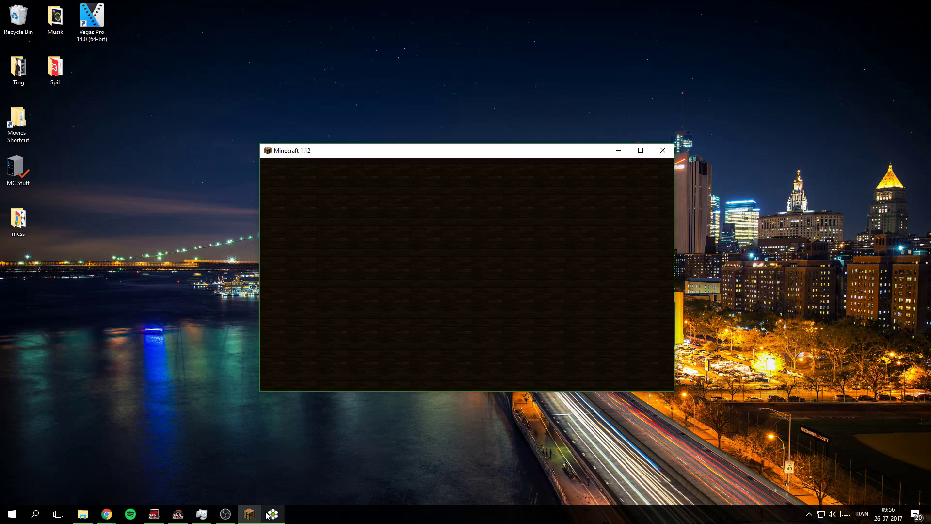
Step: Resume the game in Minecraft, continue past the .NET exception dialog, then pause
left_click(281, 519)
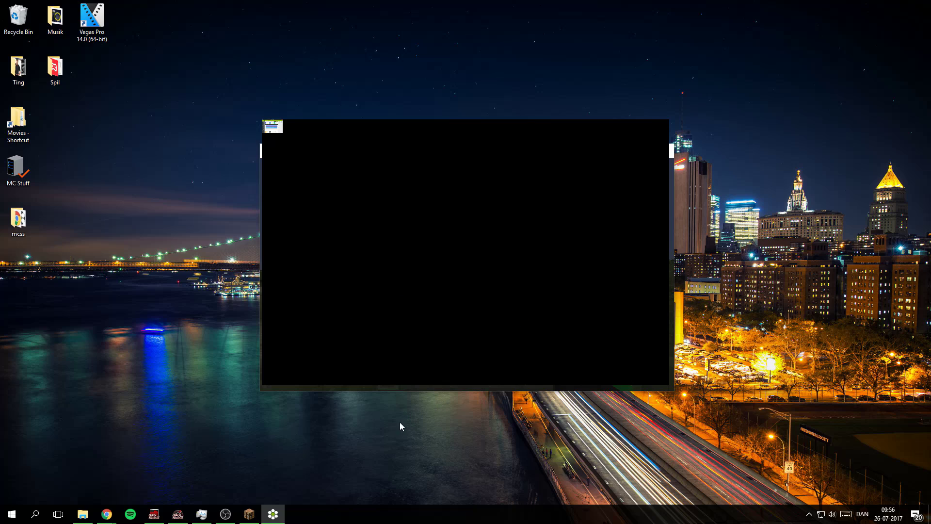
left_click(249, 514)
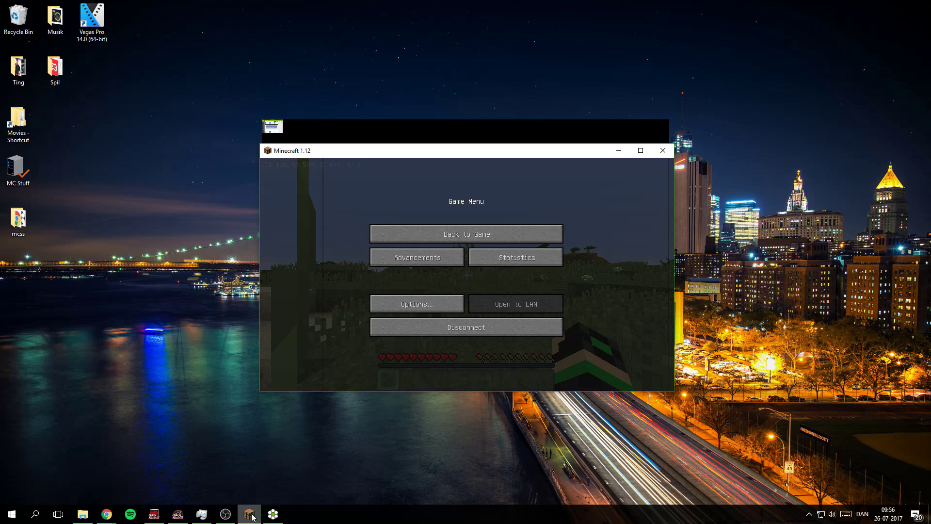
left_click(473, 242)
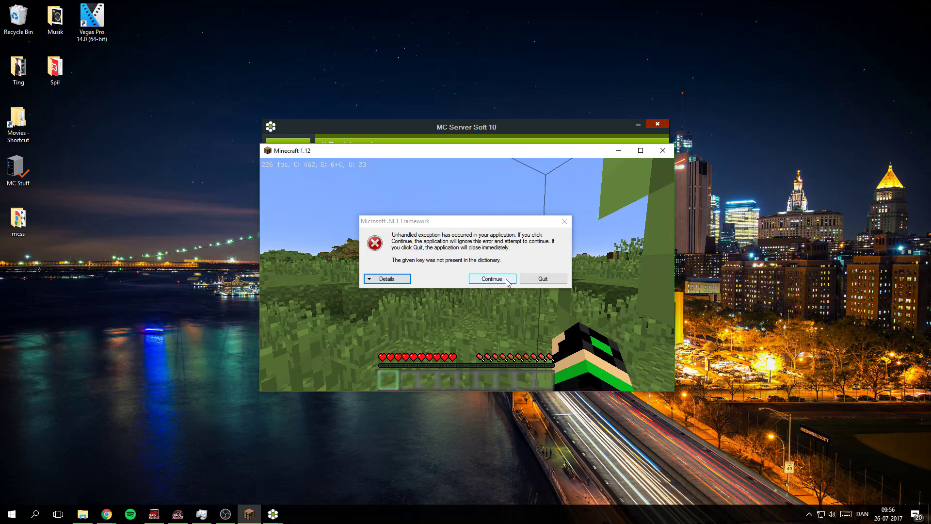
left_click(492, 279)
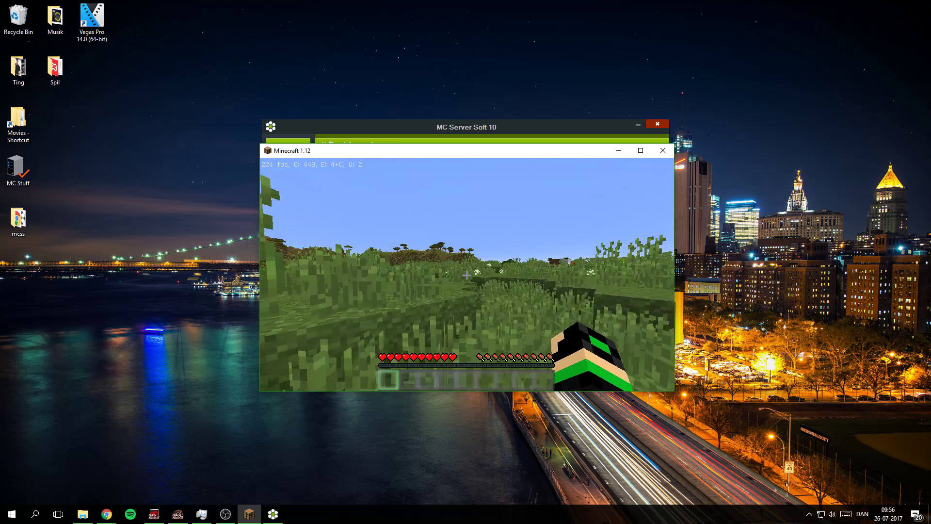
key("Escape")
Step: Move Minecraft aside, bring MC Server Soft forward, and open its Toolbox page via Console
left_click_drag(491, 152, 637, 229)
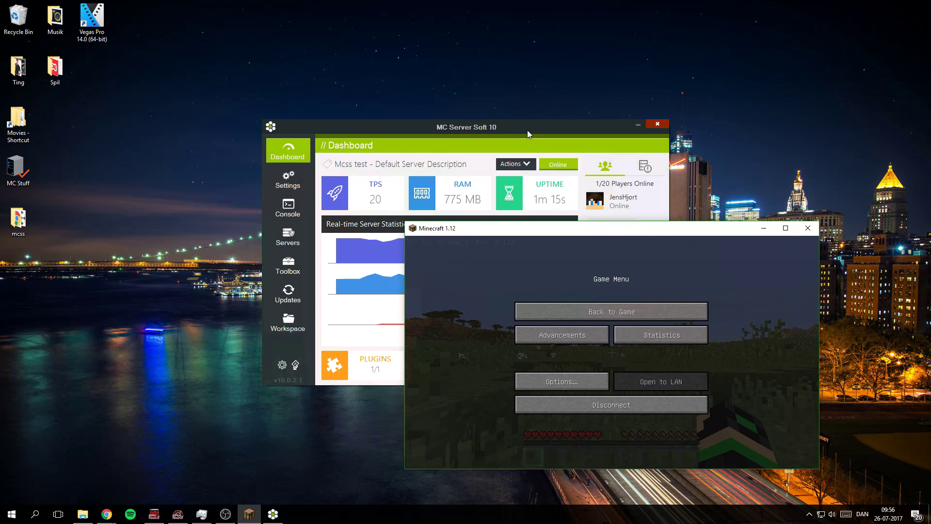
left_click_drag(517, 126, 400, 65)
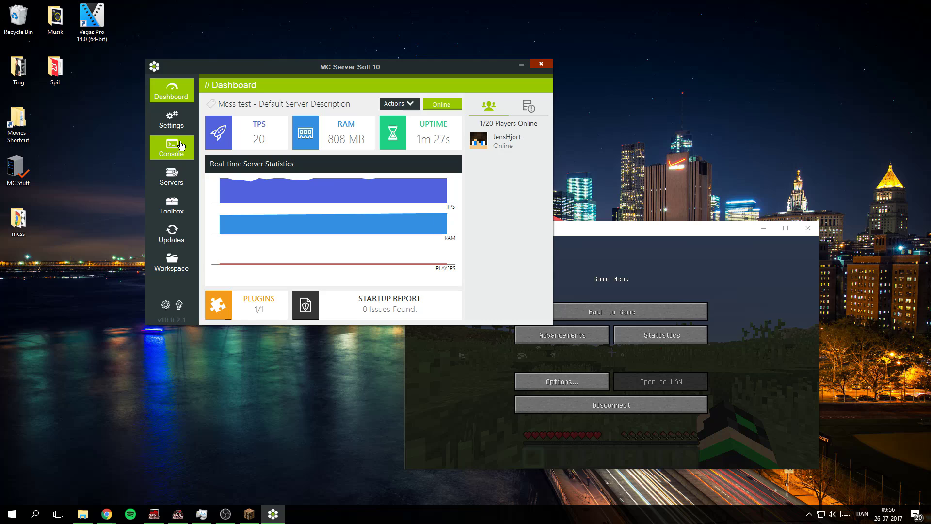
left_click(176, 145)
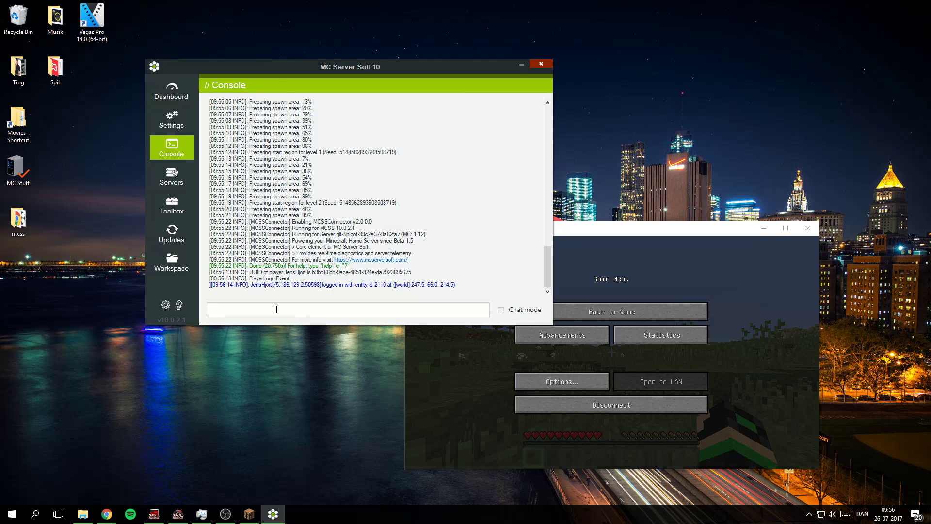
left_click(172, 208)
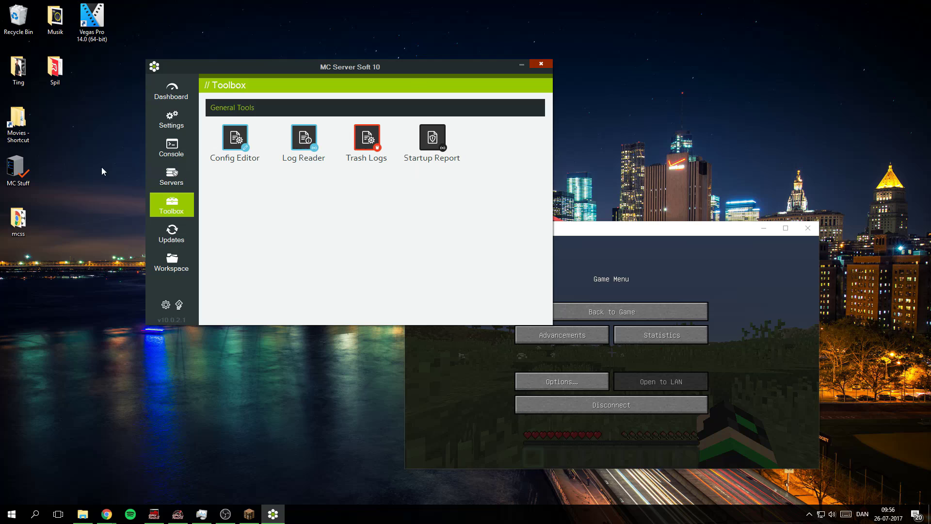
Step: Browse the Settings and Toolbox pages, then go back to the Console log
left_click(181, 128)
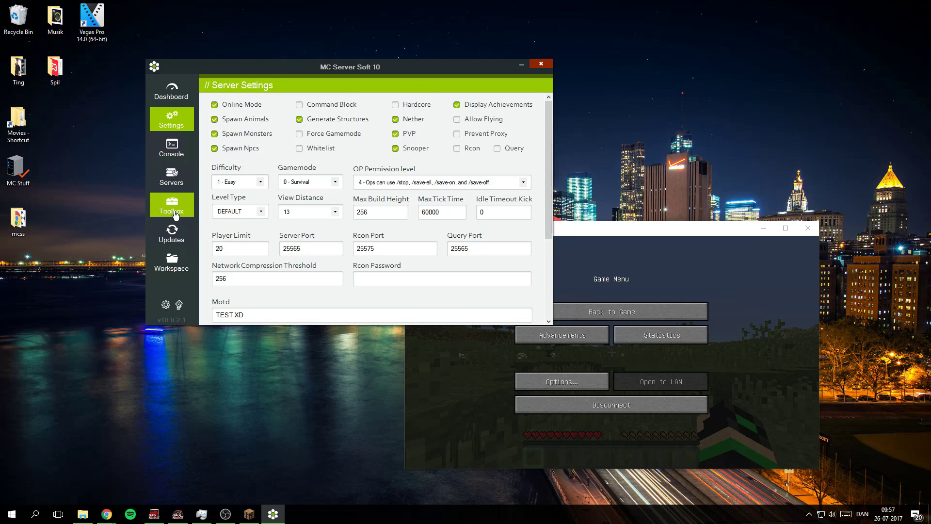
left_click(176, 215)
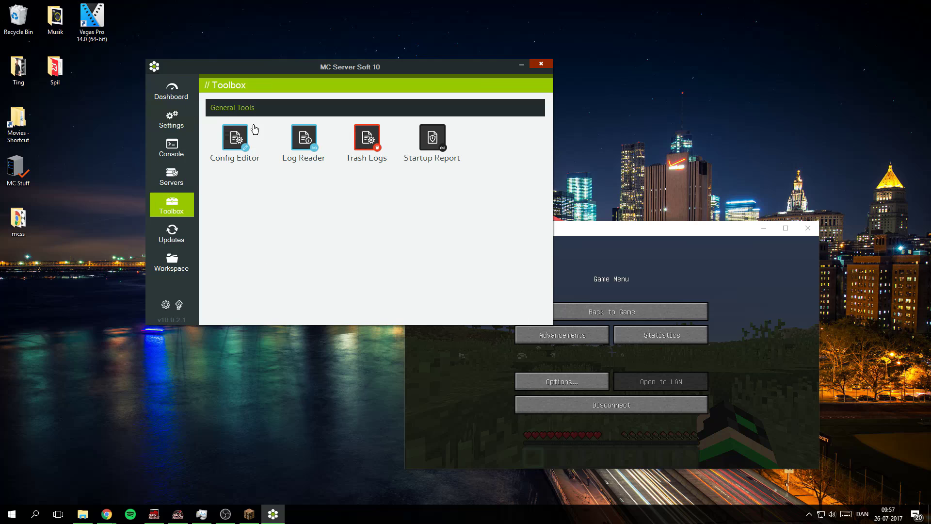
left_click(179, 121)
left_click(188, 155)
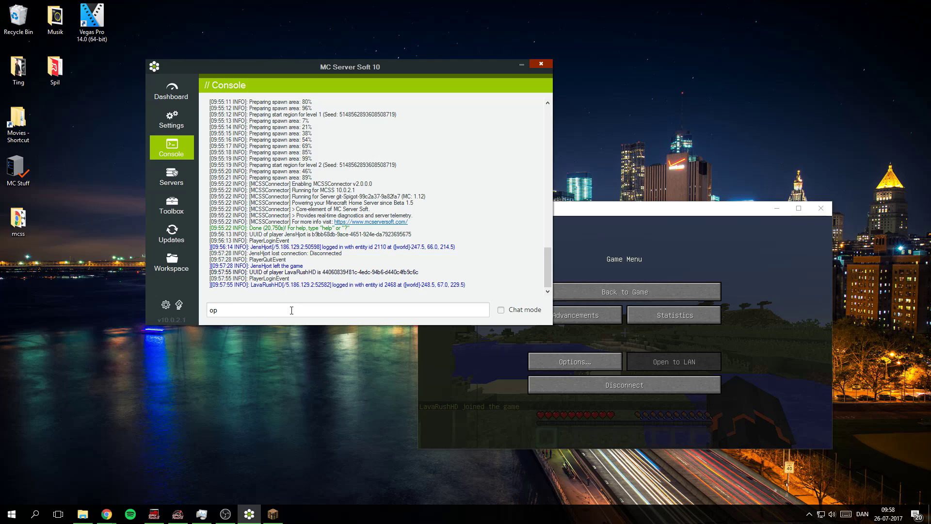
Step: Run 'op' with the new player's username in the console, then return to Minecraft
type("Lavar")
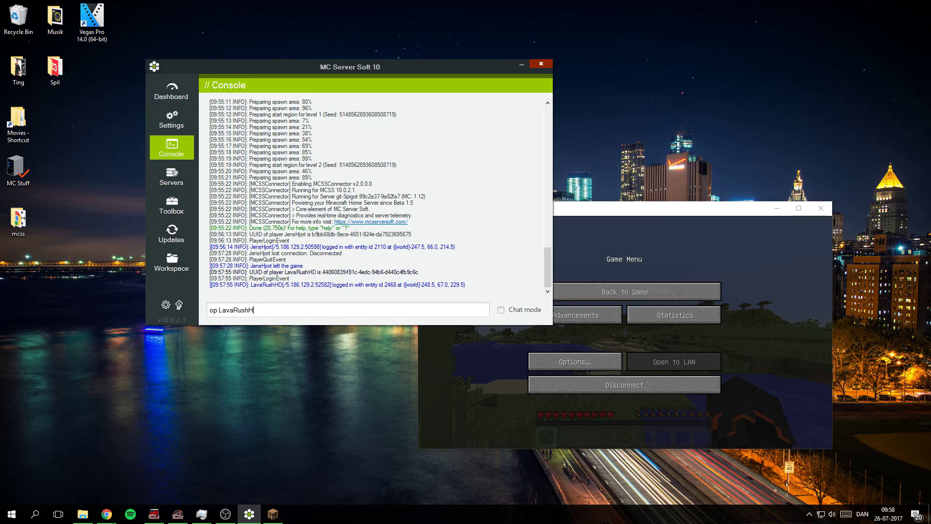
type("ushHD")
key("Return")
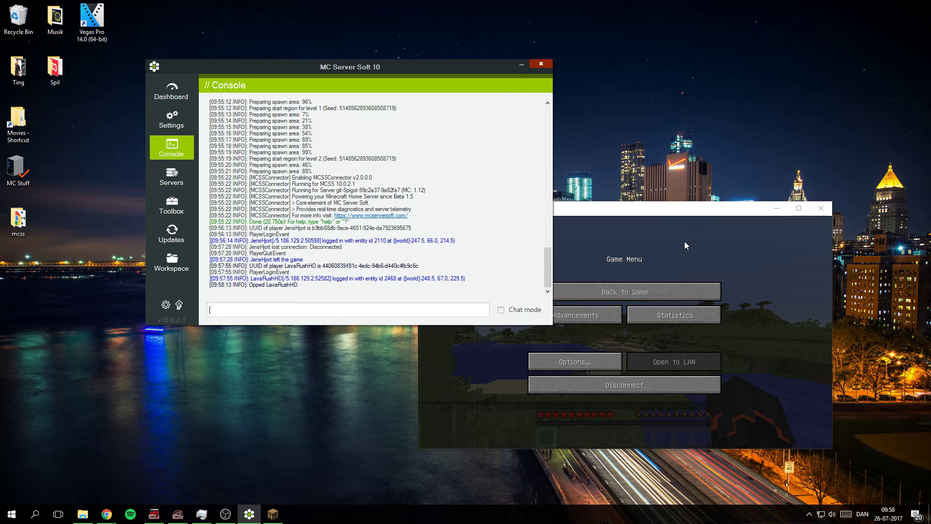
left_click(645, 286)
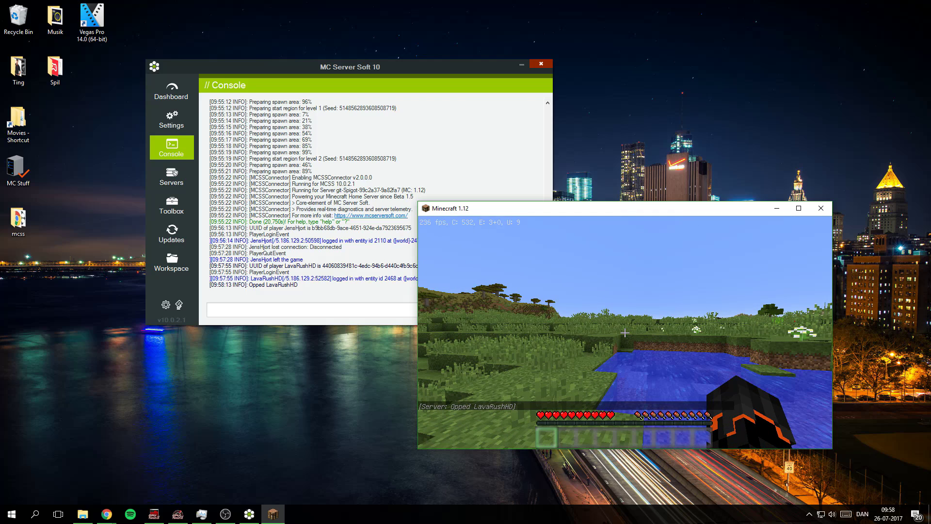
Step: Switch to Creative mode by entering /gamemode 1 in the chat
key("Escape")
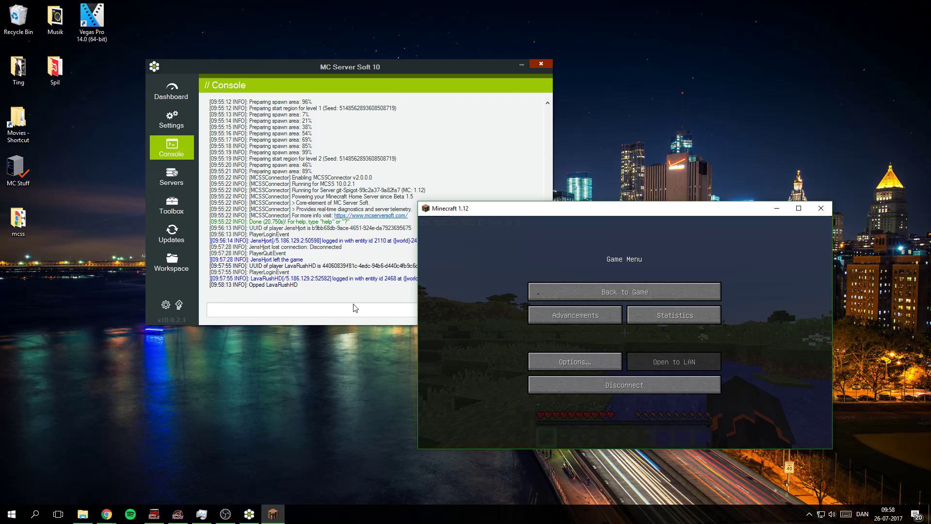
key("Escape")
key("t")
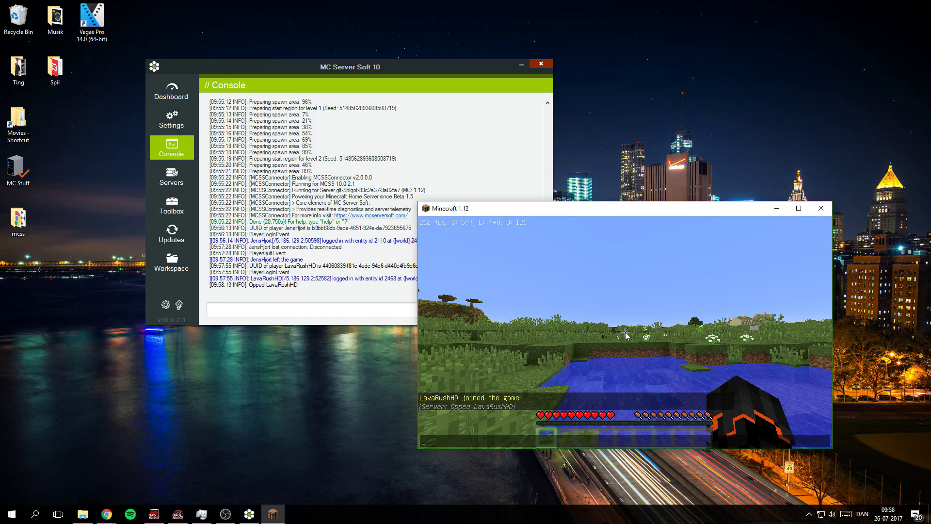
type("/g")
key("Tab")
type("1")
key("Return")
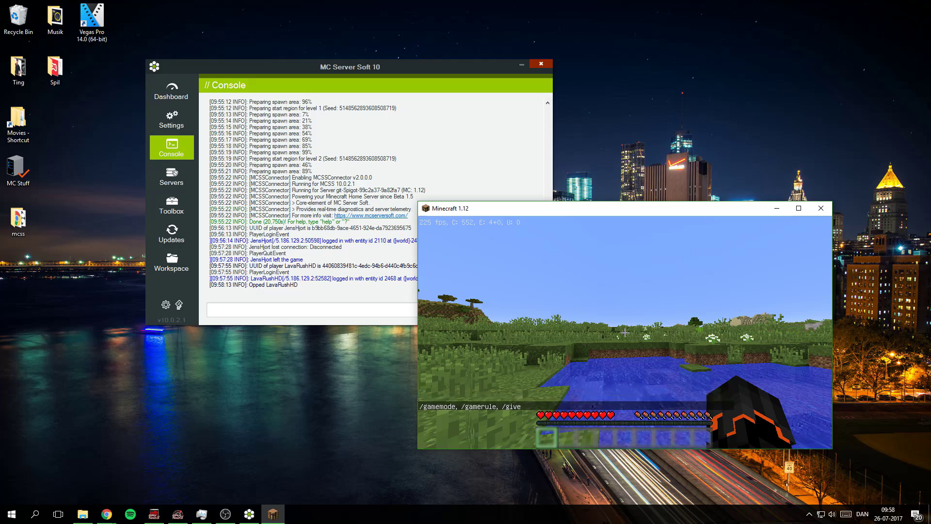
Step: Fly high over the lake toward the green hills, then descend to ground level
key("space")
key("space")
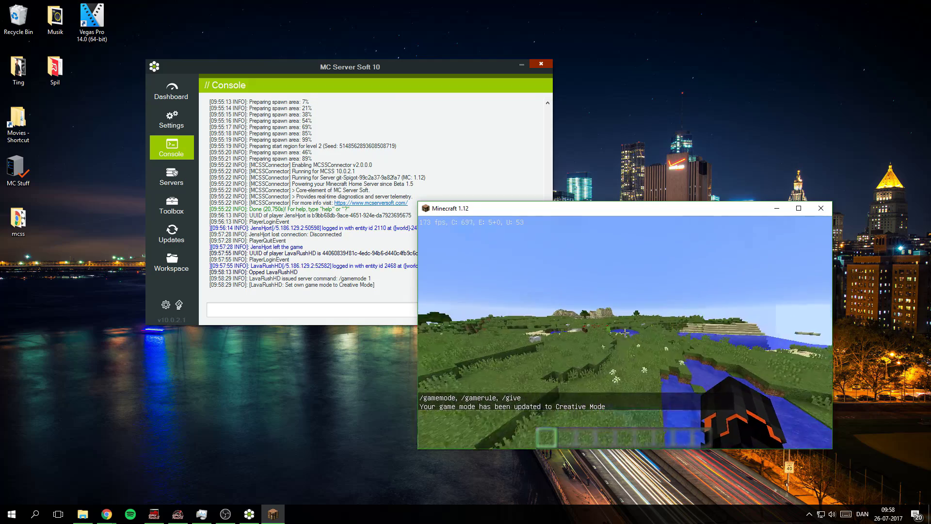
key("w")
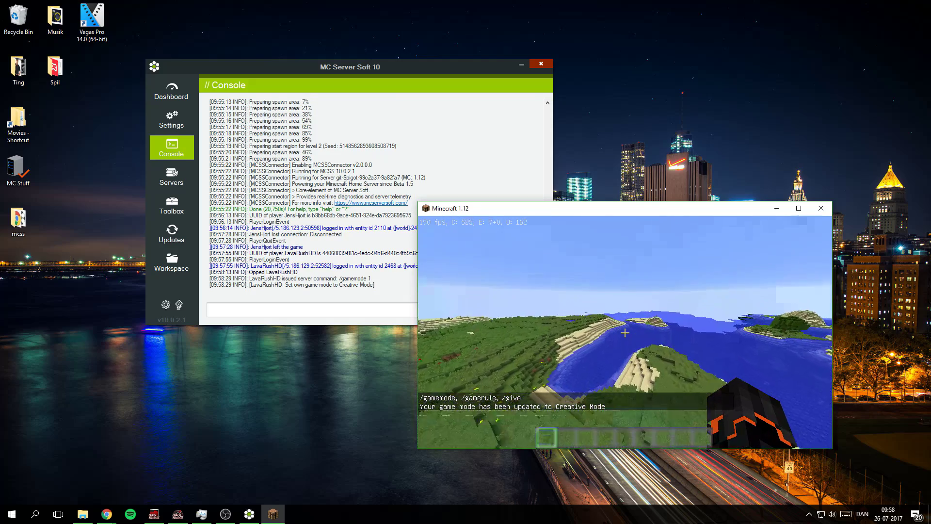
key("w")
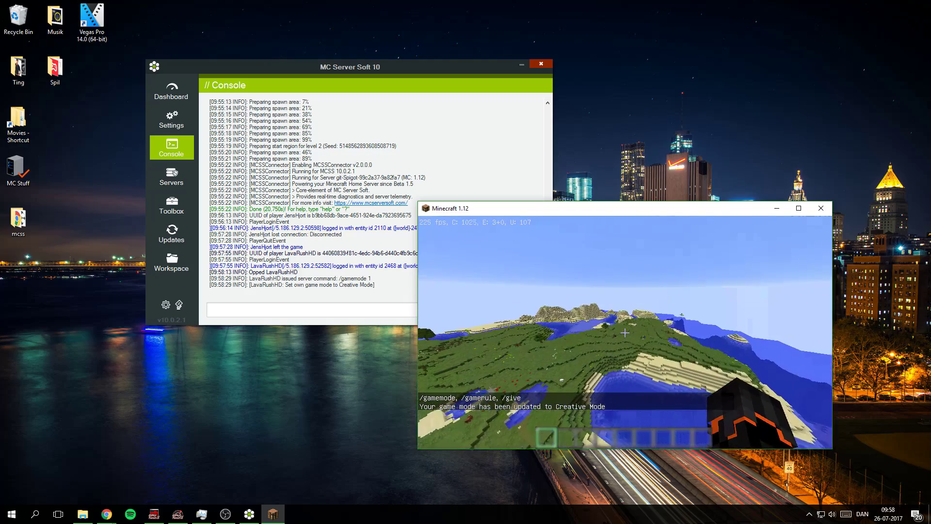
key("w")
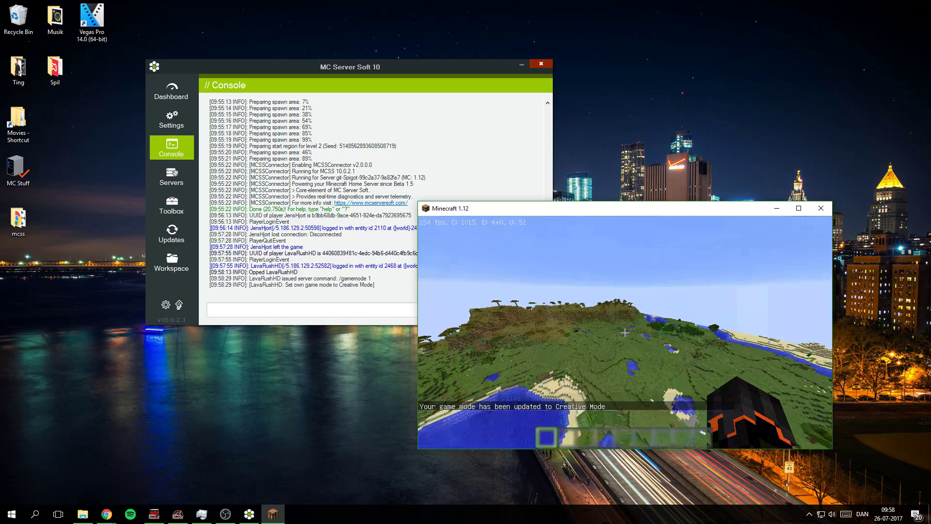
key("shift")
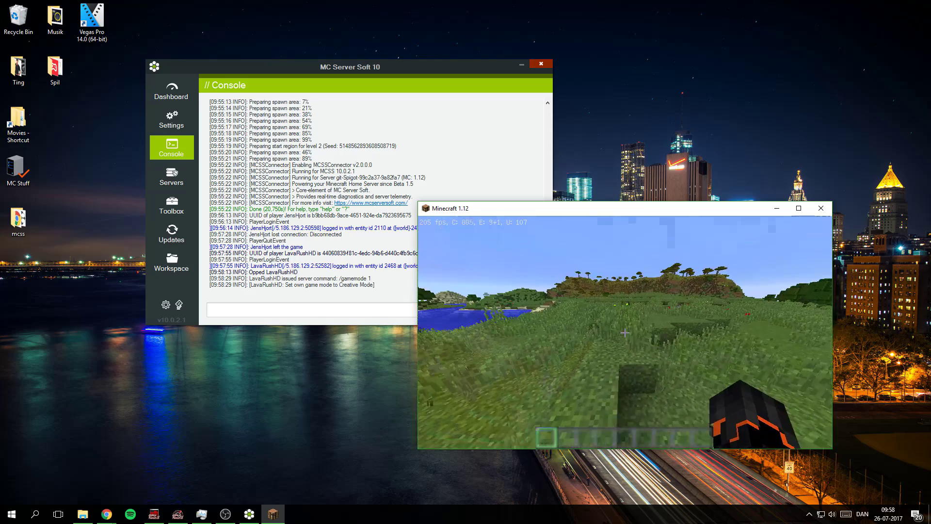
Step: Walk to the pond, pick the targeted block by the peony, then fly over the grassland toward the beach
key("Escape")
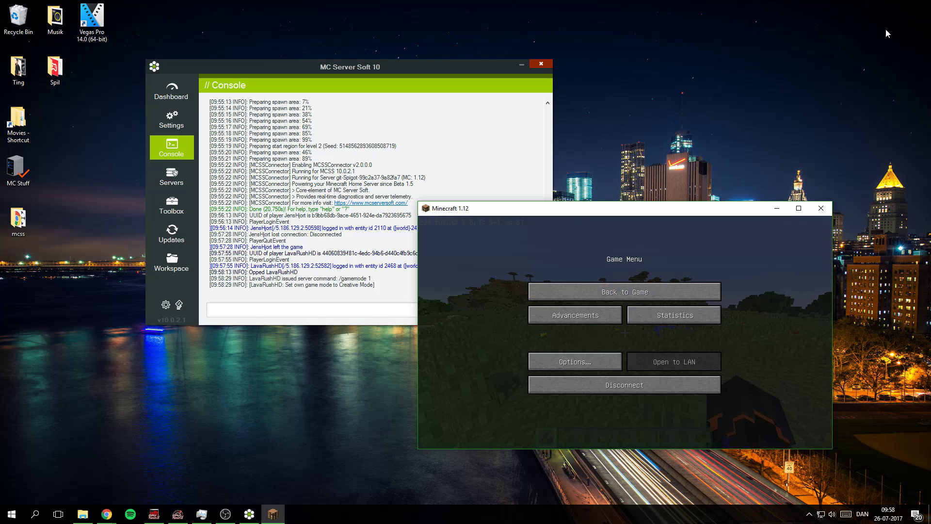
left_click(662, 290)
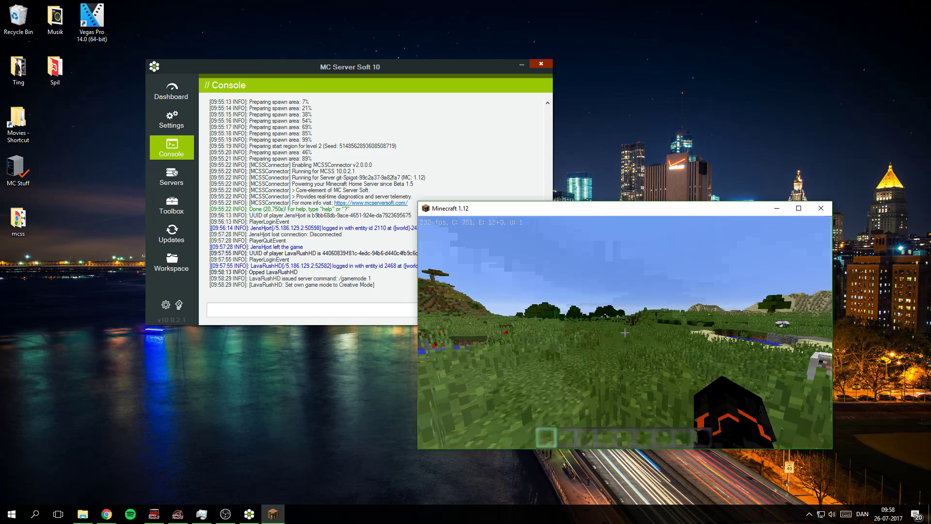
key("w")
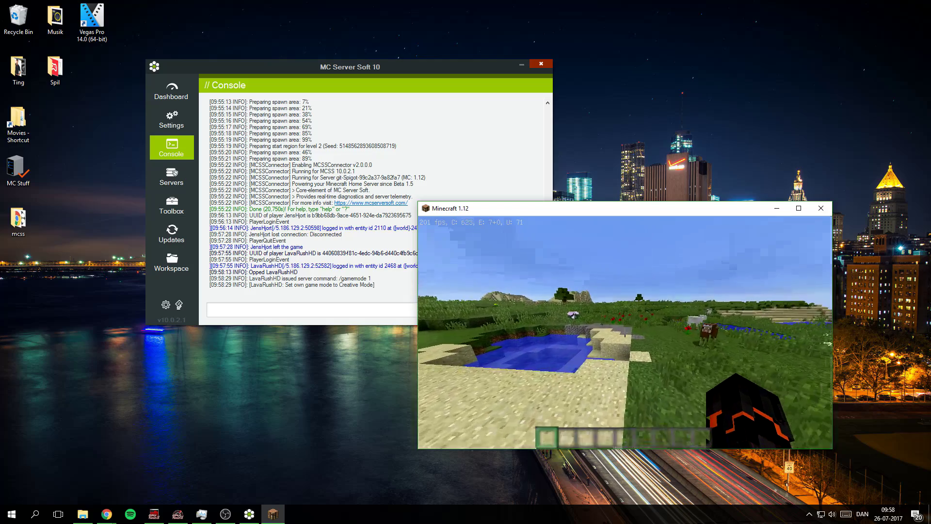
key("w")
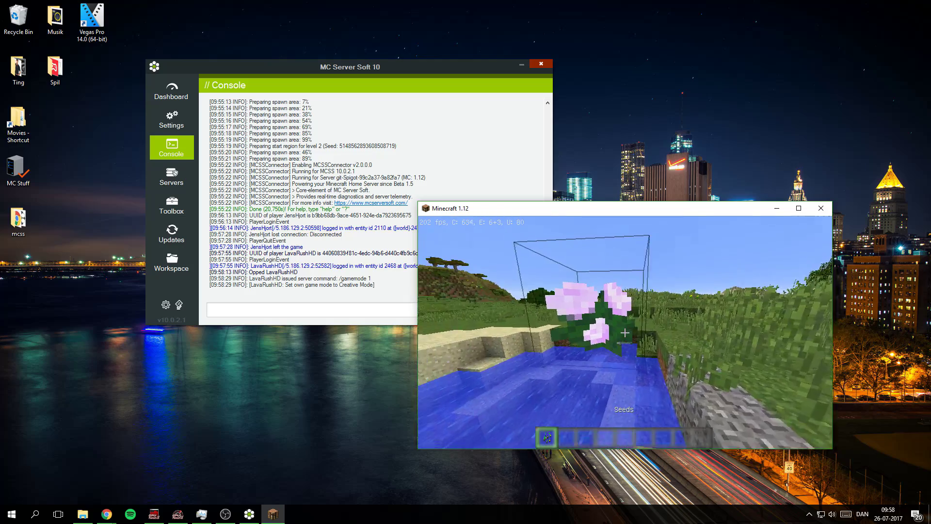
middle_click(625, 332)
key("w")
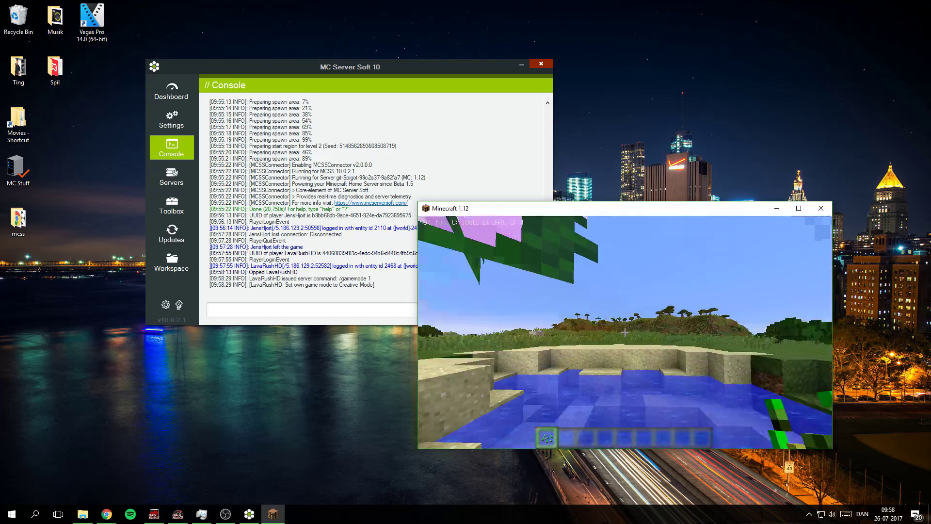
key("space")
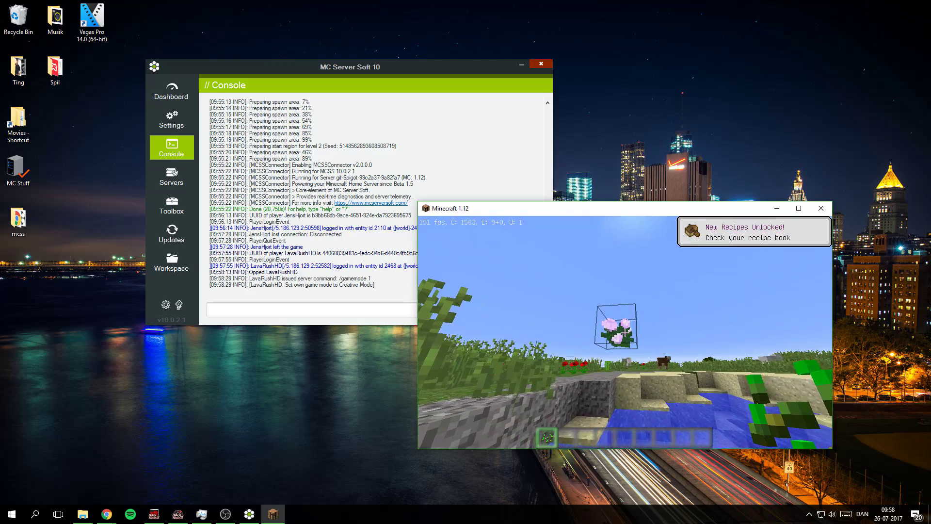
key("space")
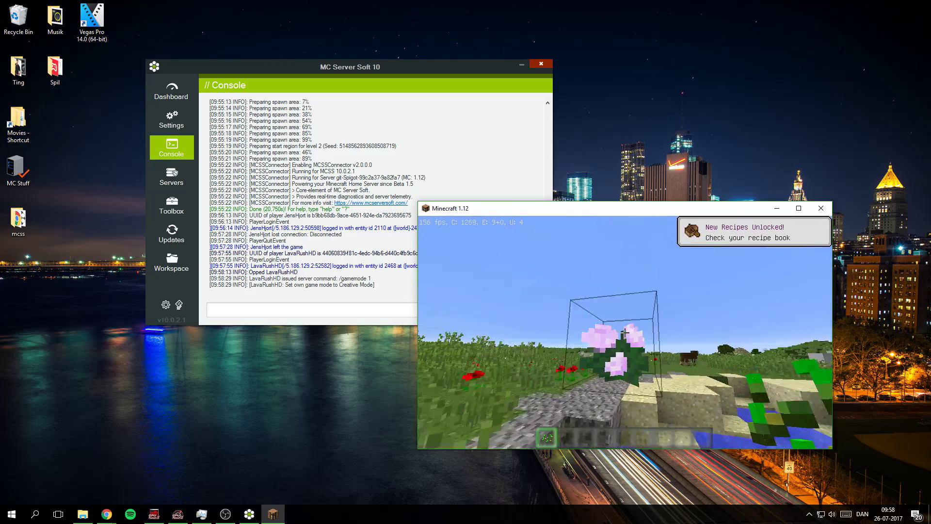
key("space")
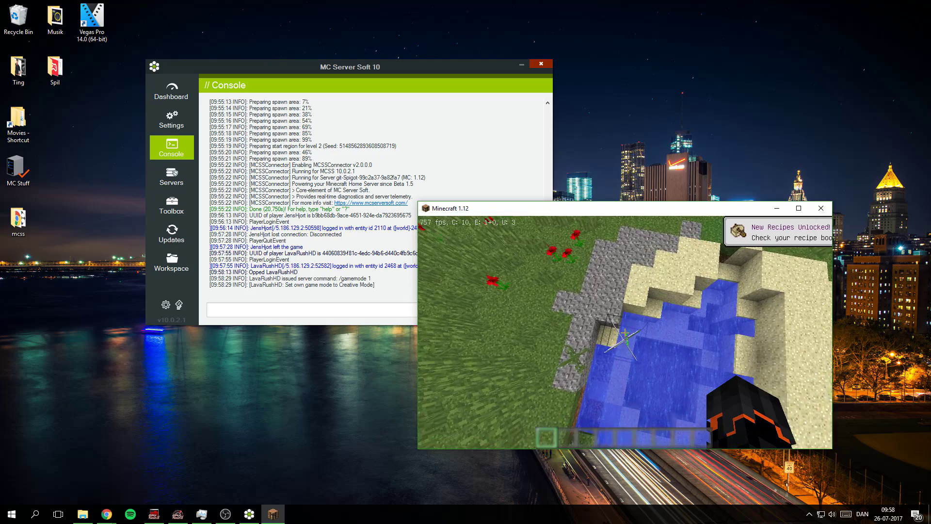
key("w")
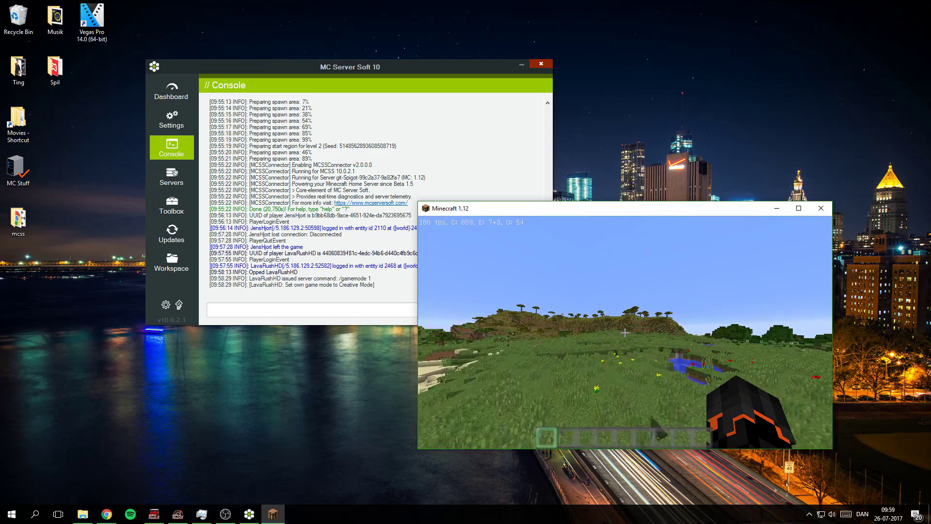
key("w")
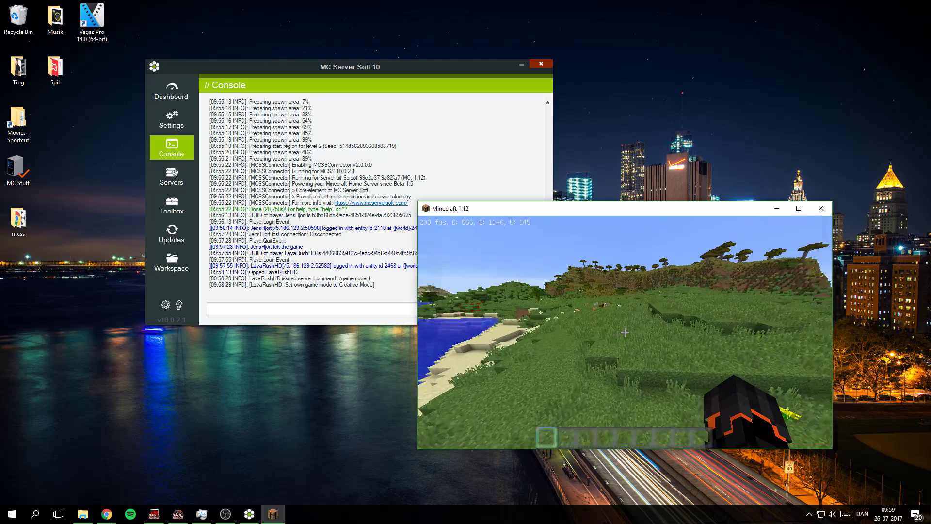